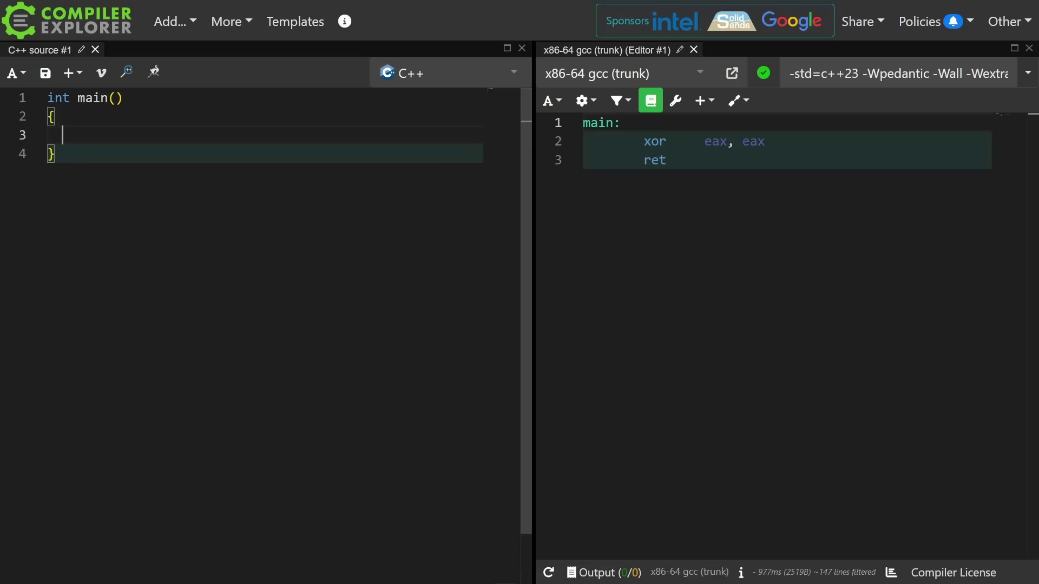
type("auto f")
type("ib = []() {")
Add #include <utility> and a mutable fib lambda that advances i, j with std::exchange and returns i
key("Return")
key("ctrl+Home")
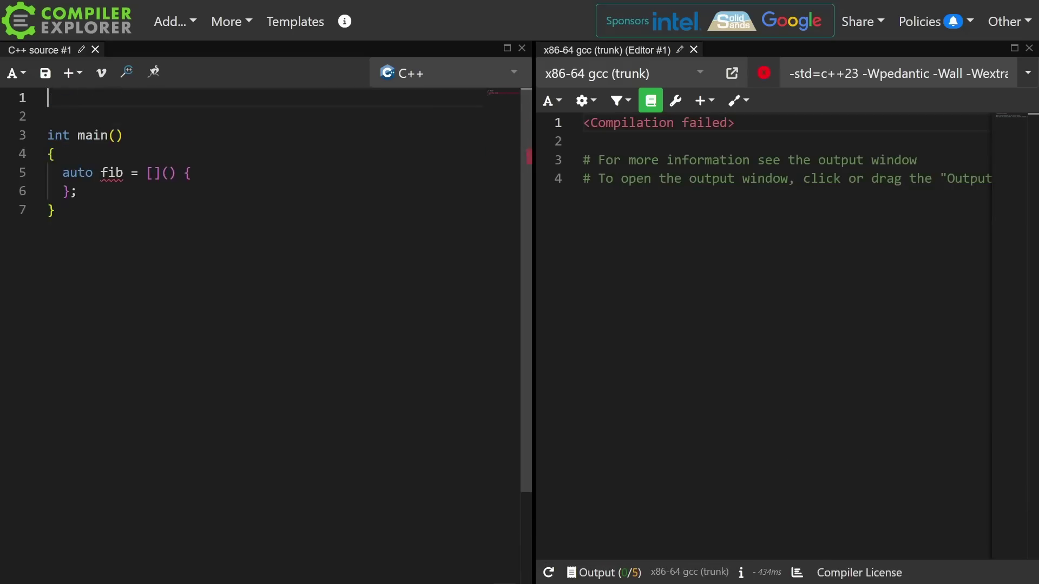
type("#include <utility>")
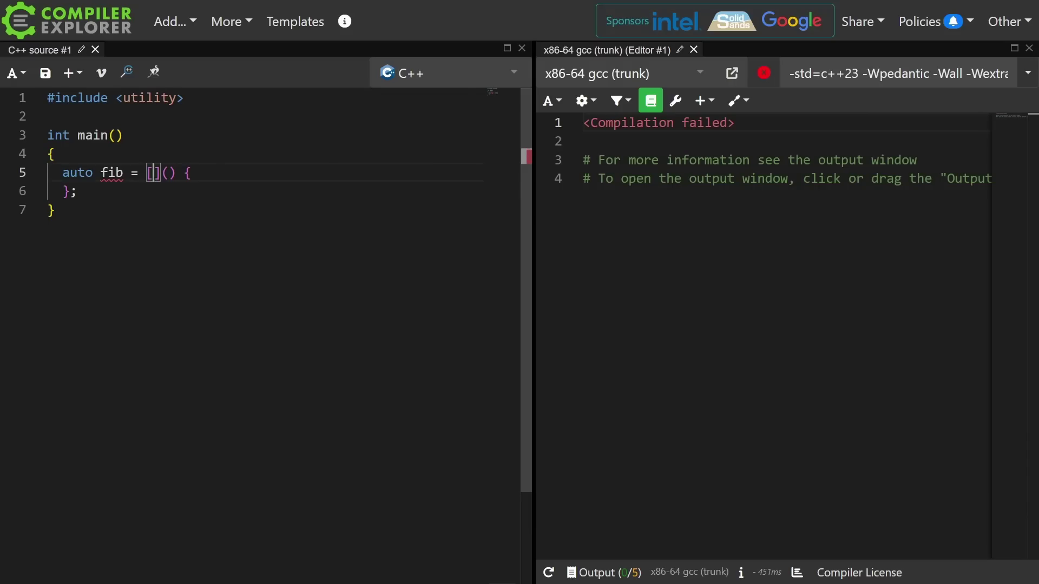
type("i = 0,  j = 1")
key("End")
key("Return")
key("Return")
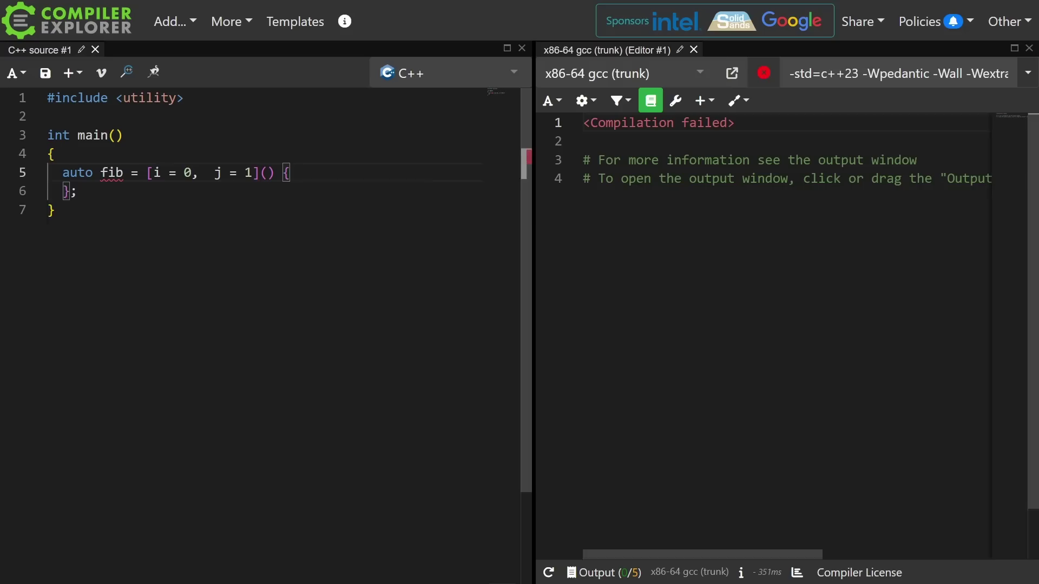
type("return 0;")
key("Up")
type("i = std::exc")
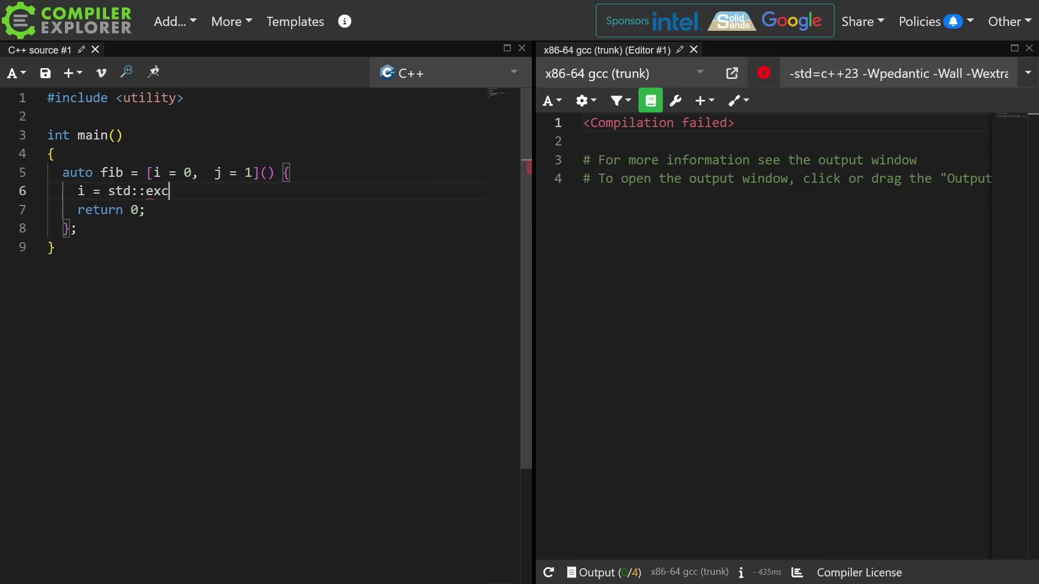
type("hange(j, i + j);")
key("Down")
type("i;")
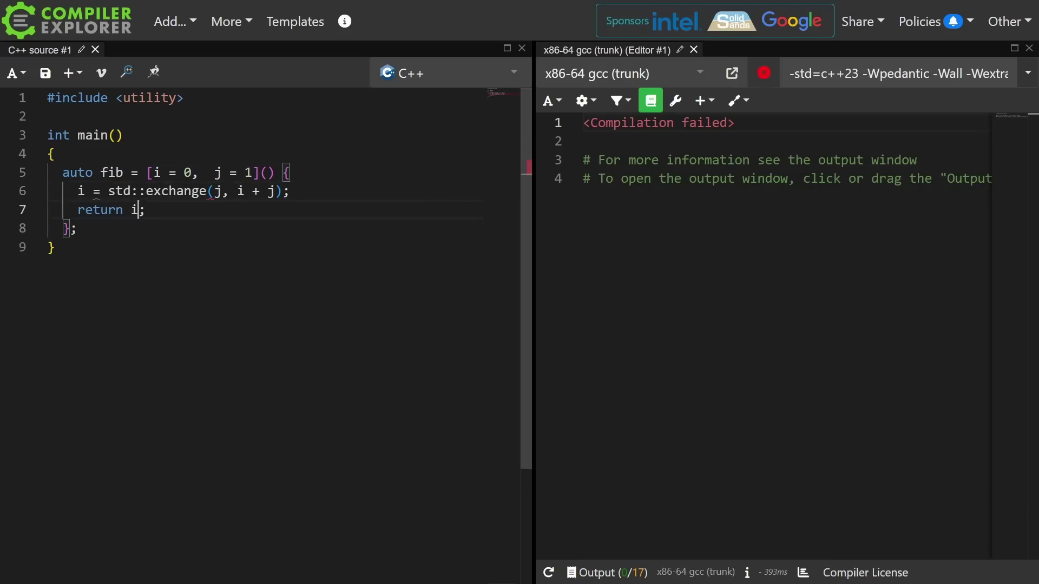
type(" mutable")
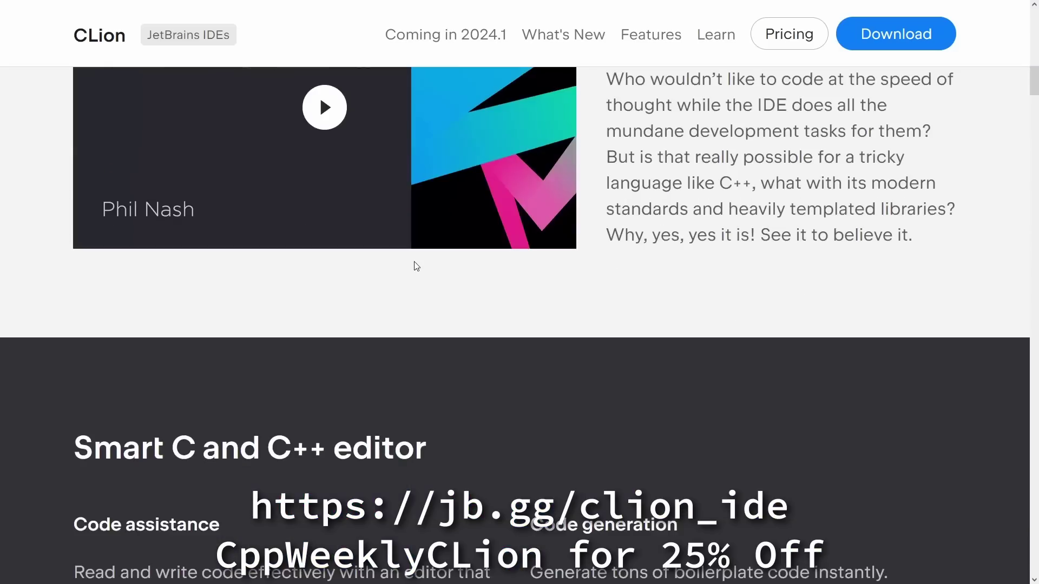
scroll(414, 261, "down", 2)
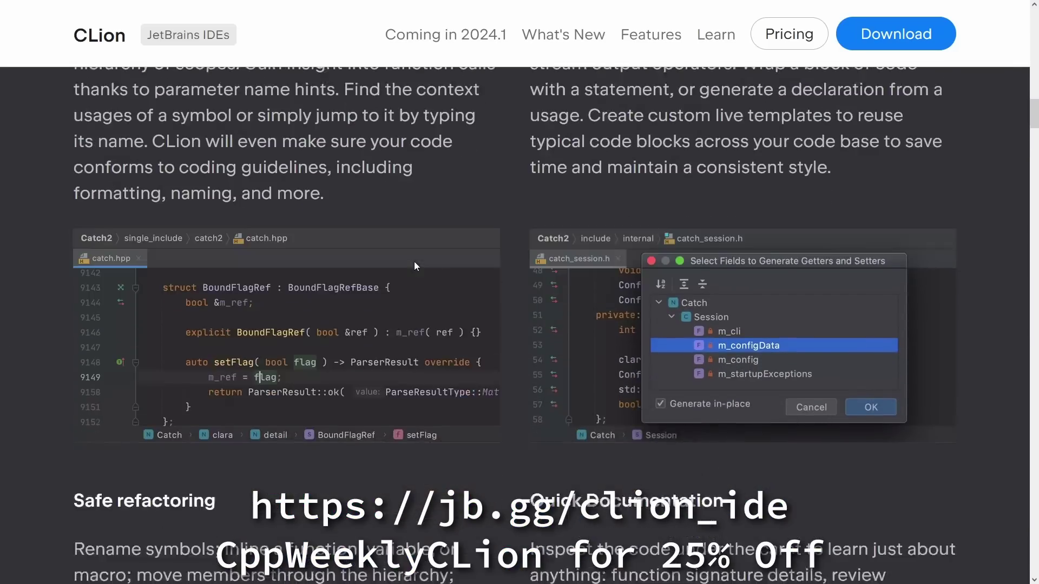
scroll(414, 261, "down", 2)
scroll(414, 261, "down", 2)
scroll(415, 262, "down", 2)
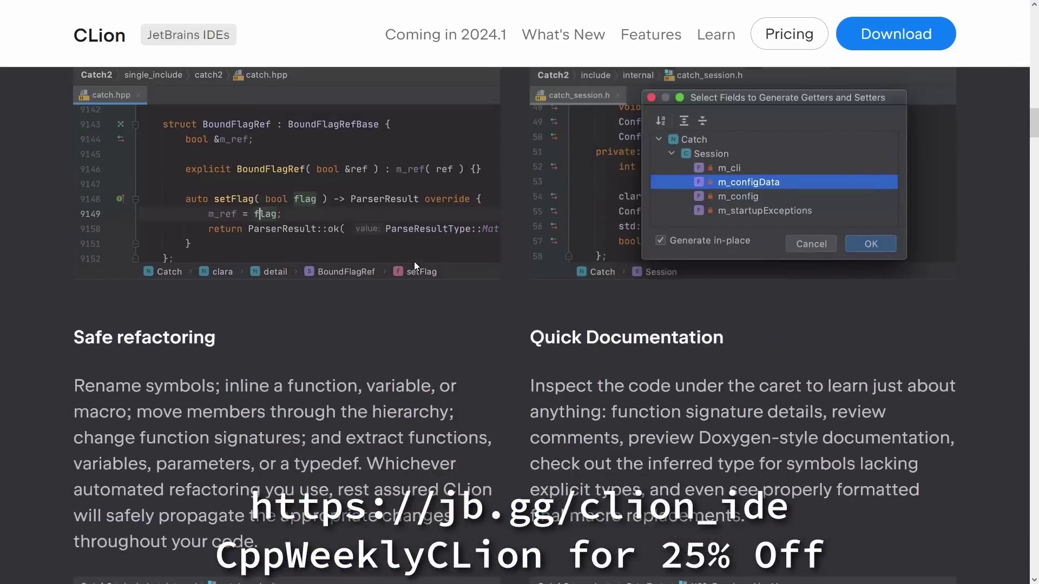
scroll(414, 262, "down", 2)
scroll(414, 261, "down", 2)
scroll(414, 261, "down", 2)
scroll(414, 262, "down", 2)
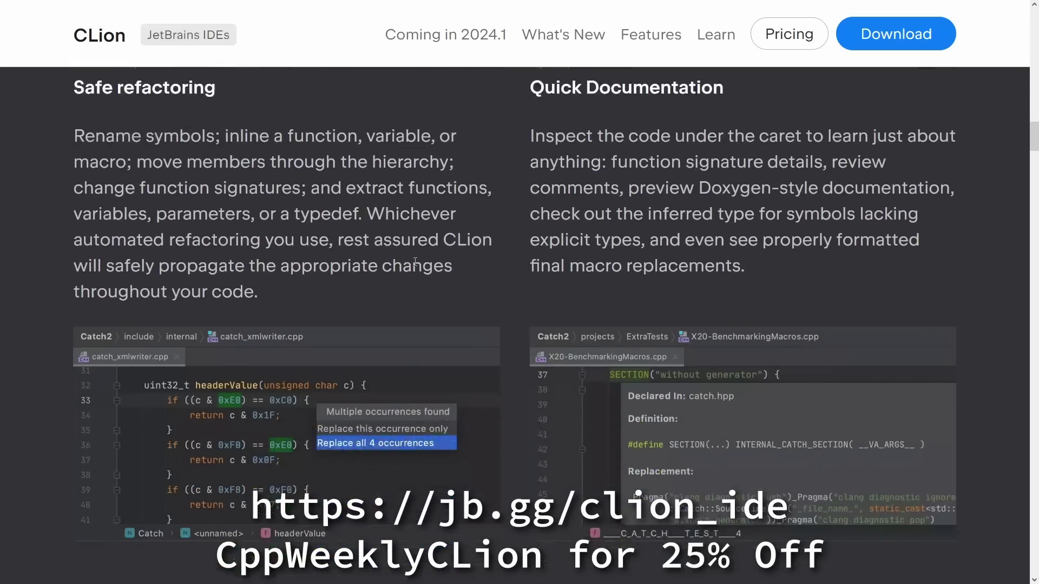
scroll(414, 262, "down", 2)
scroll(415, 262, "down", 2)
scroll(414, 262, "down", 2)
scroll(414, 261, "down", 2)
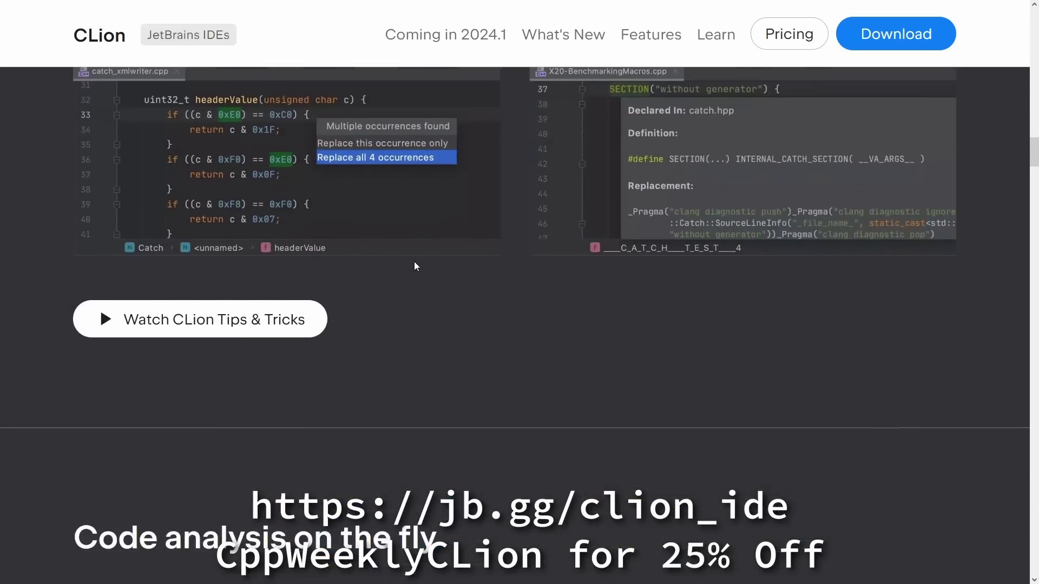
scroll(415, 262, "down", 1)
scroll(414, 262, "down", 2)
scroll(415, 262, "down", 2)
scroll(414, 262, "down", 2)
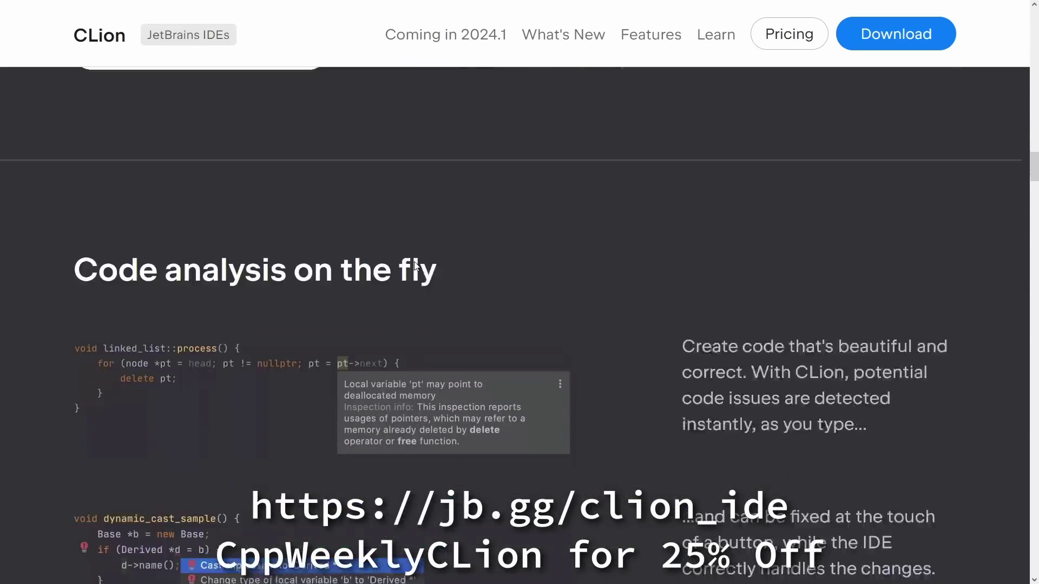
scroll(414, 261, "down", 2)
scroll(415, 262, "down", 2)
scroll(414, 262, "down", 1)
scroll(414, 261, "down", 1)
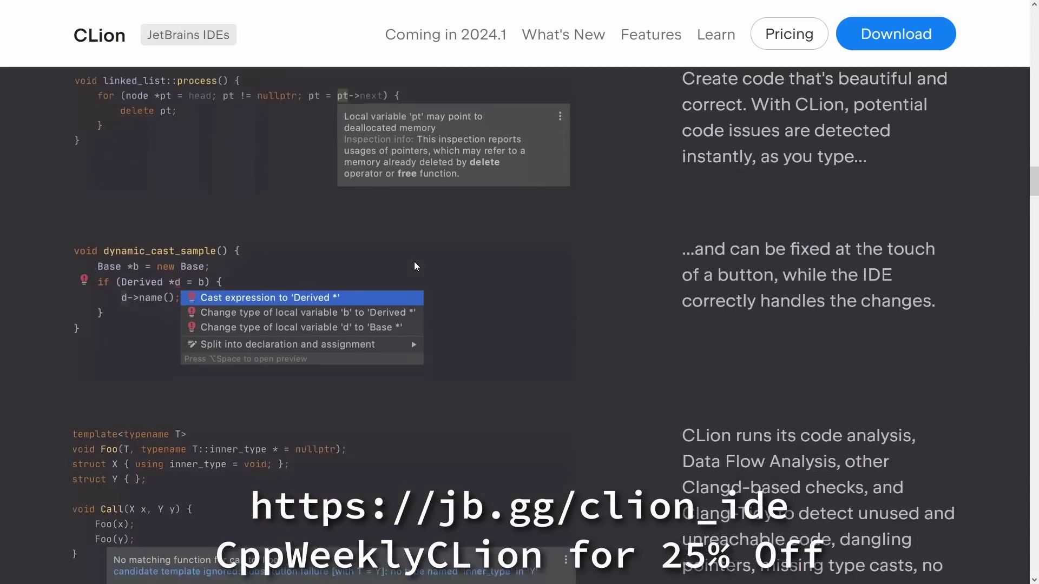
scroll(414, 262, "down", 1)
scroll(414, 262, "down", 1)
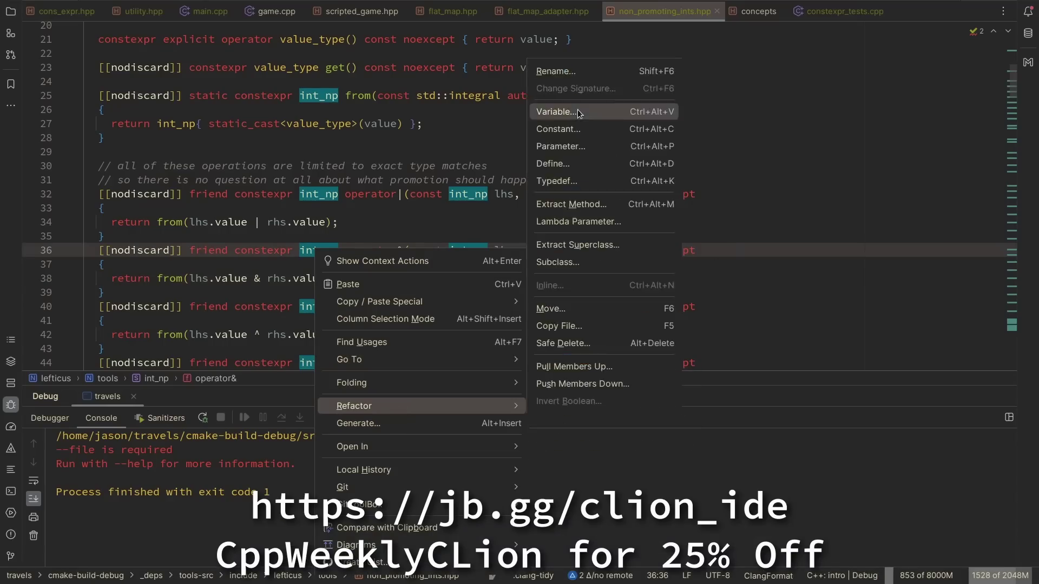
Rename int_np to integer_non_promoting via Refactor > Rename, applying it to all usages
left_click(572, 70)
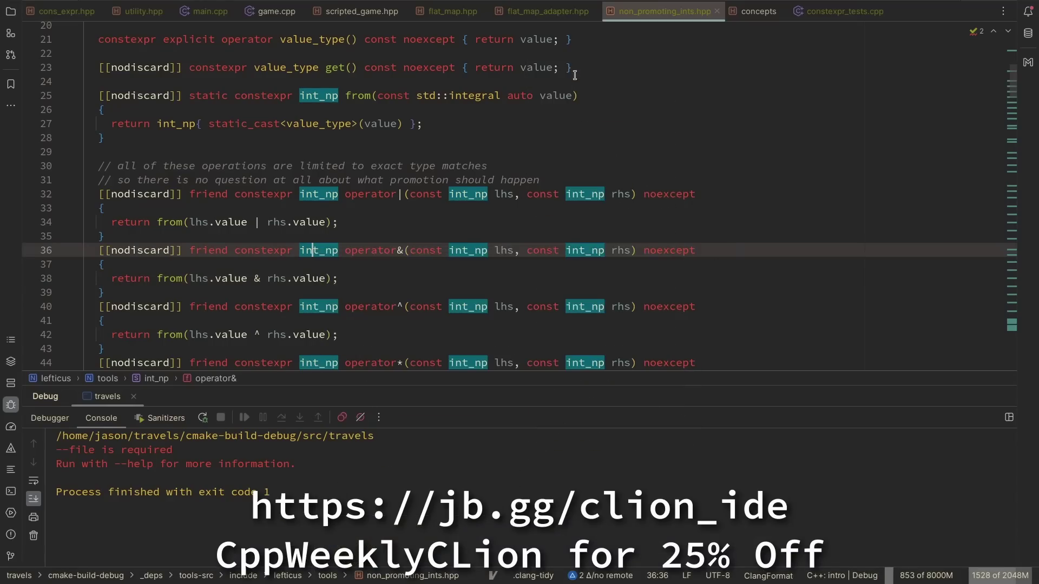
type("e")
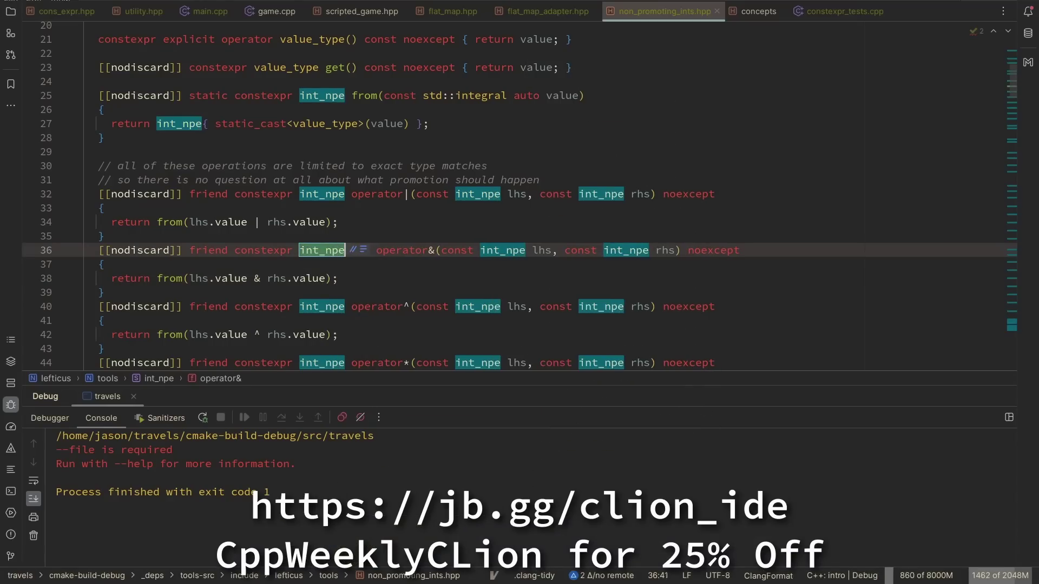
key("BackSpace")
key("Left")
key("Left")
key("Left")
type("eger")
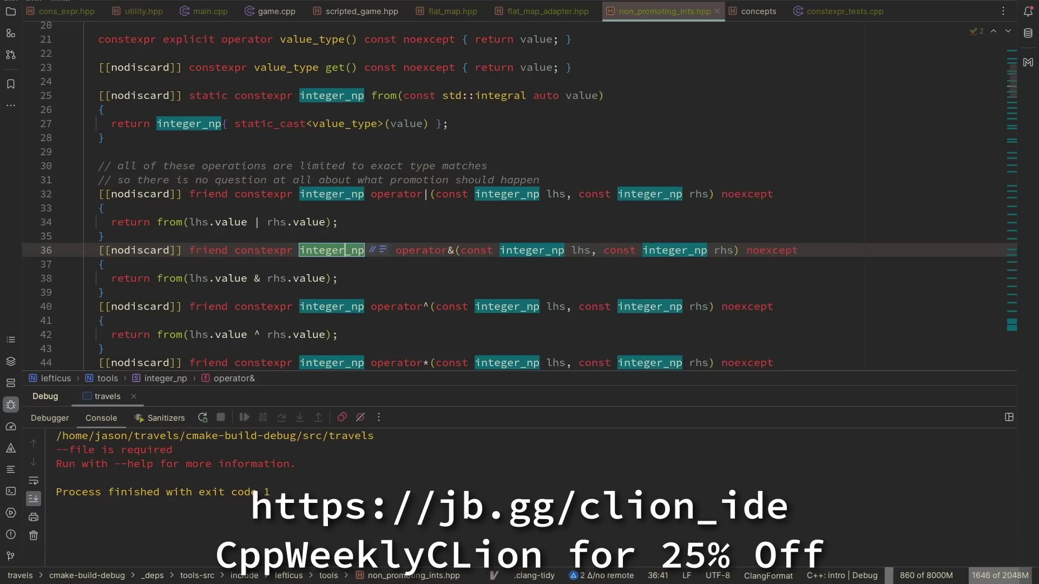
key("Right")
type("non")
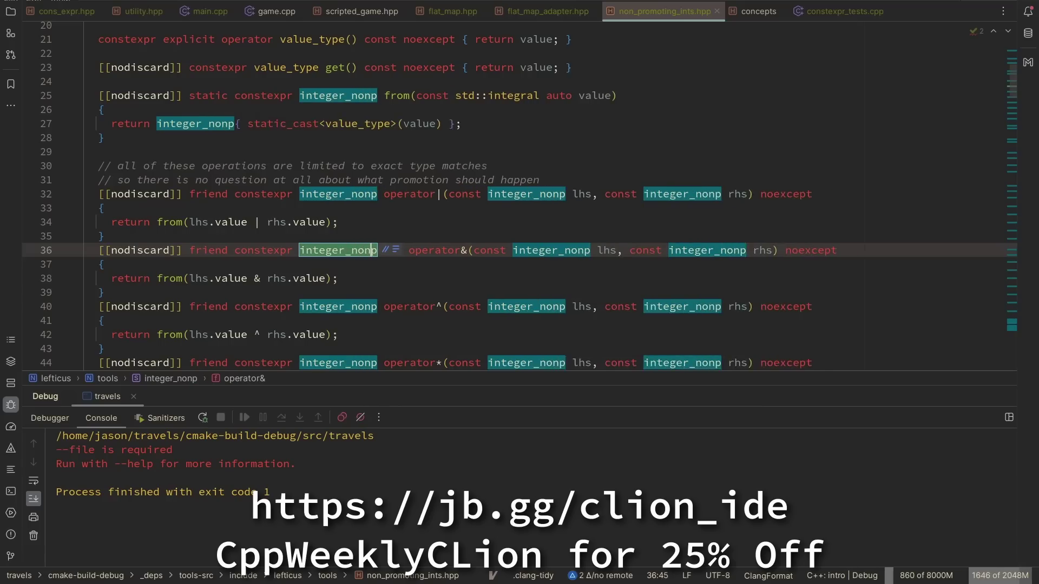
type("_")
key("Right")
type("ro")
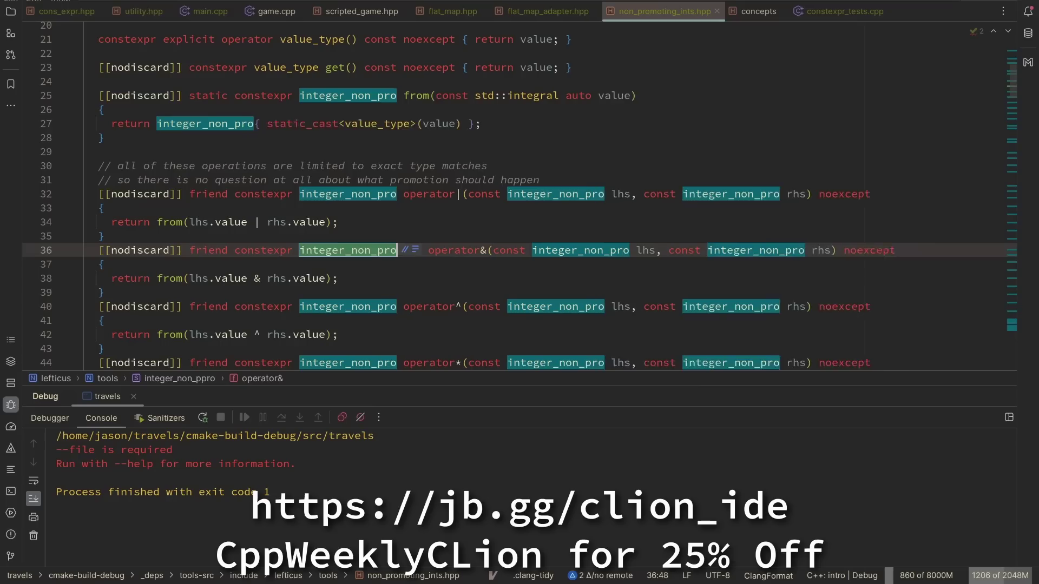
type("moting")
key("Return")
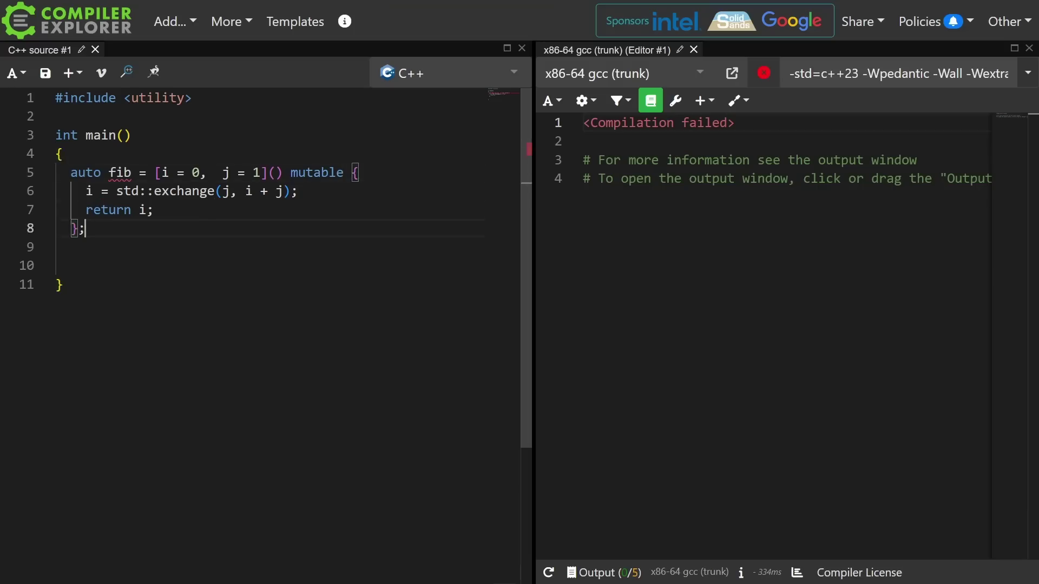
key("Down")
key("Down")
key("Down")
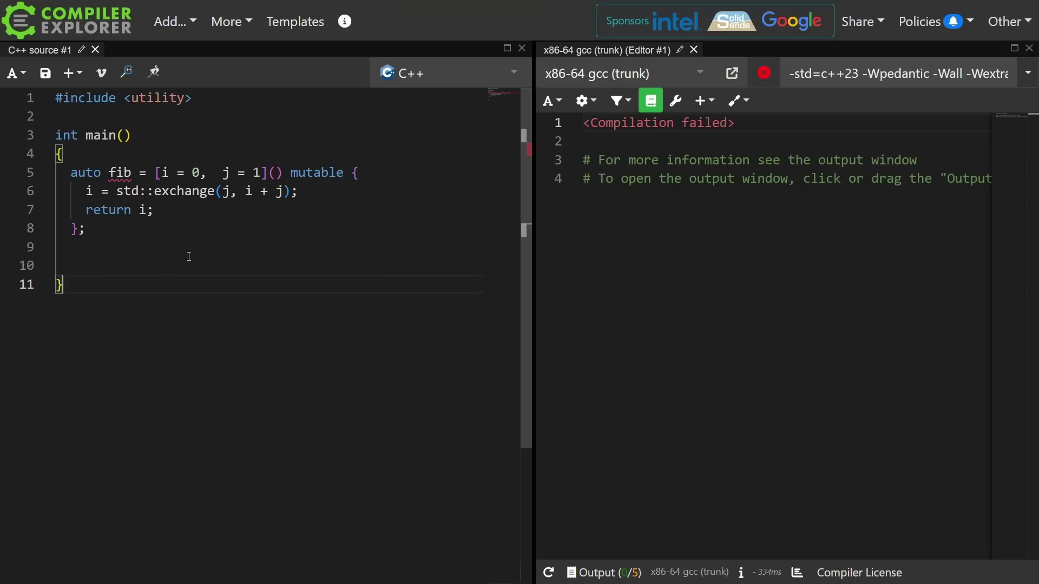
Make main return fib() and dock the compiler output below the assembly, showing Program returned: 1
left_click(150, 261)
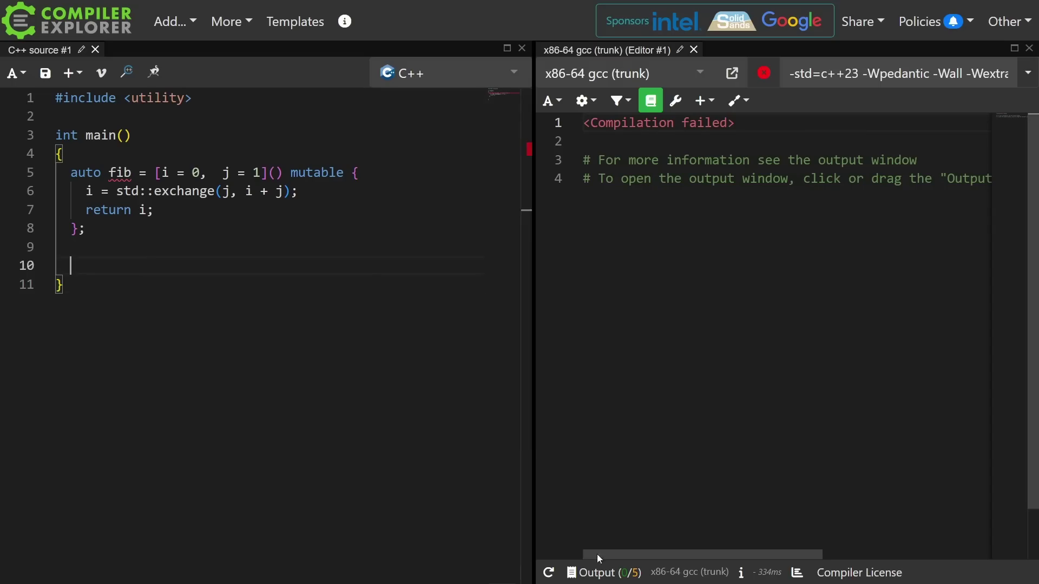
left_click(597, 572)
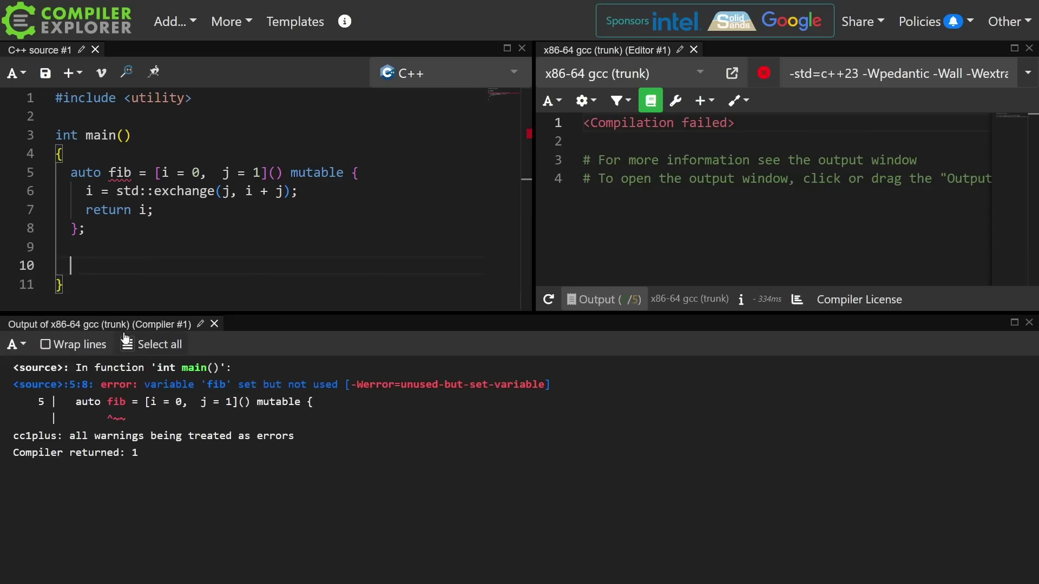
left_click_drag(254, 322, 731, 385)
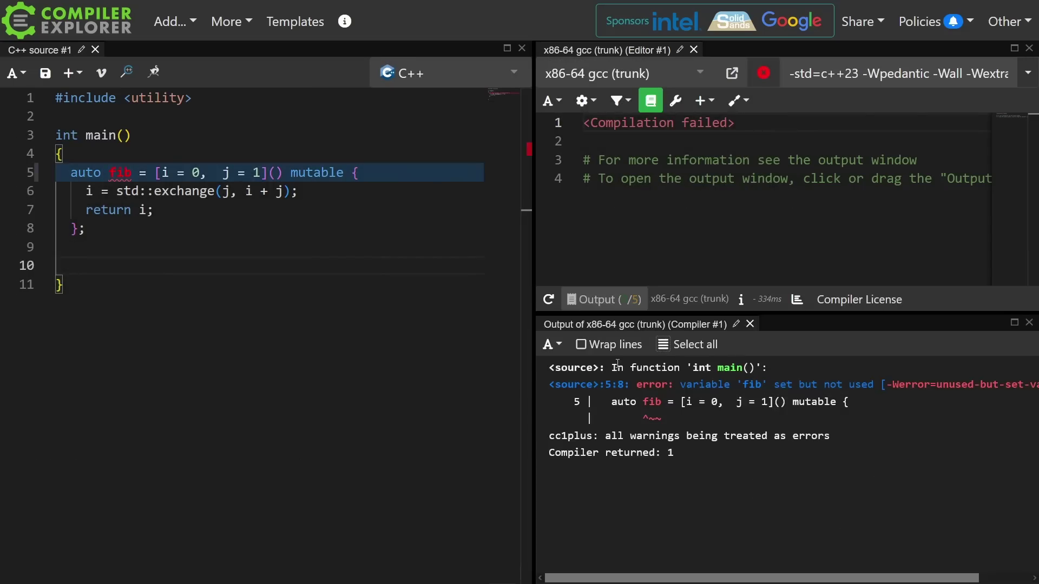
left_click(551, 345)
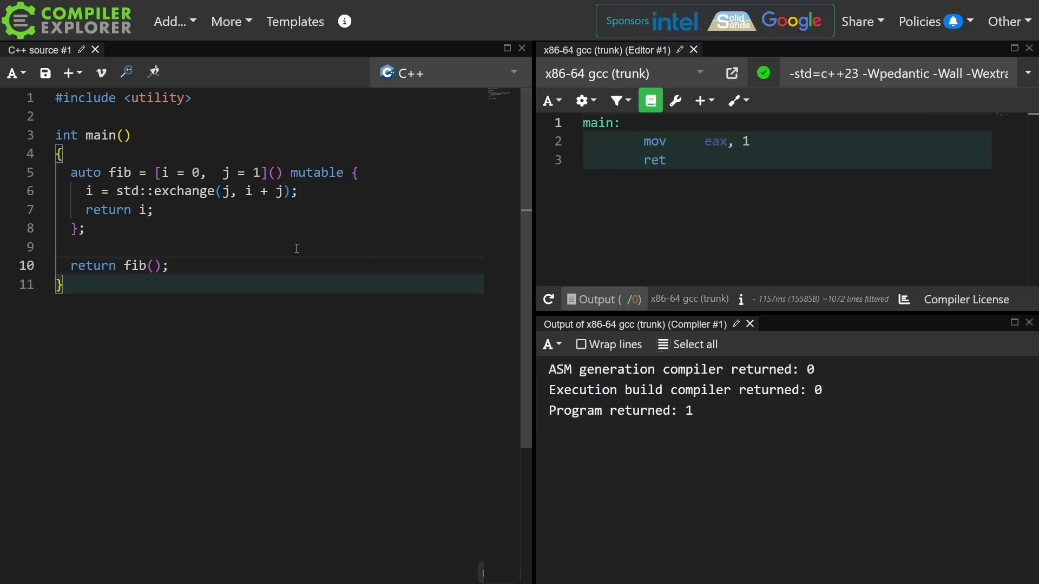
Insert four fib(); lines above return fib(); so the program returns 5
key("ctrl+shift+Return")
type("fib();")
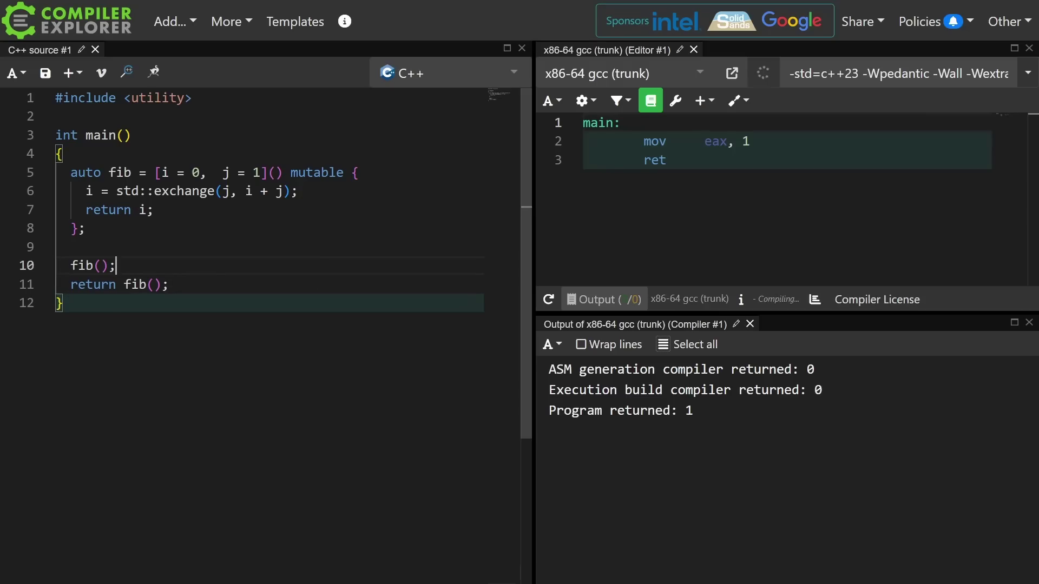
key("Return")
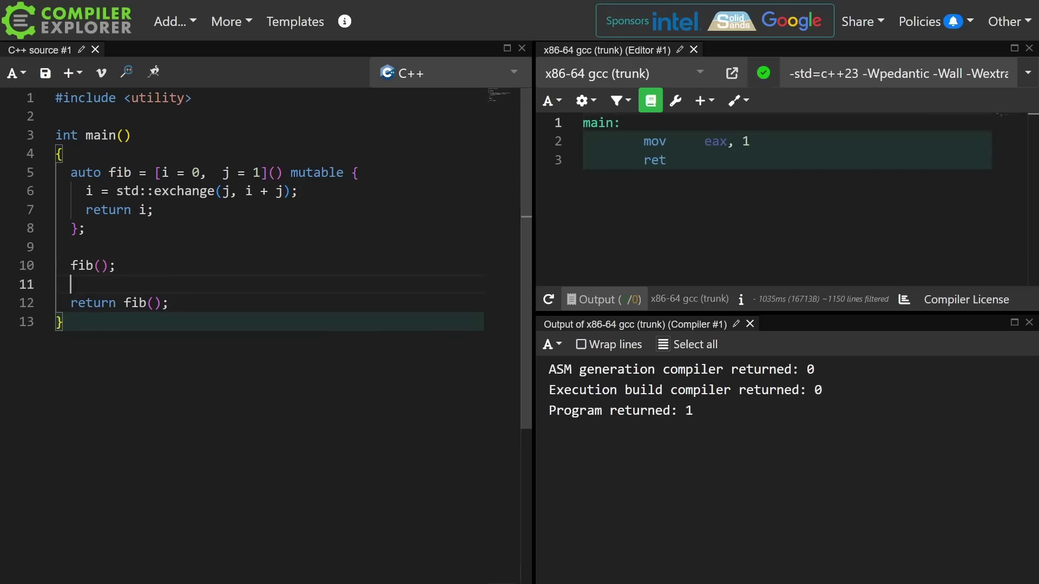
type("fib();")
key("Return")
type("fib();")
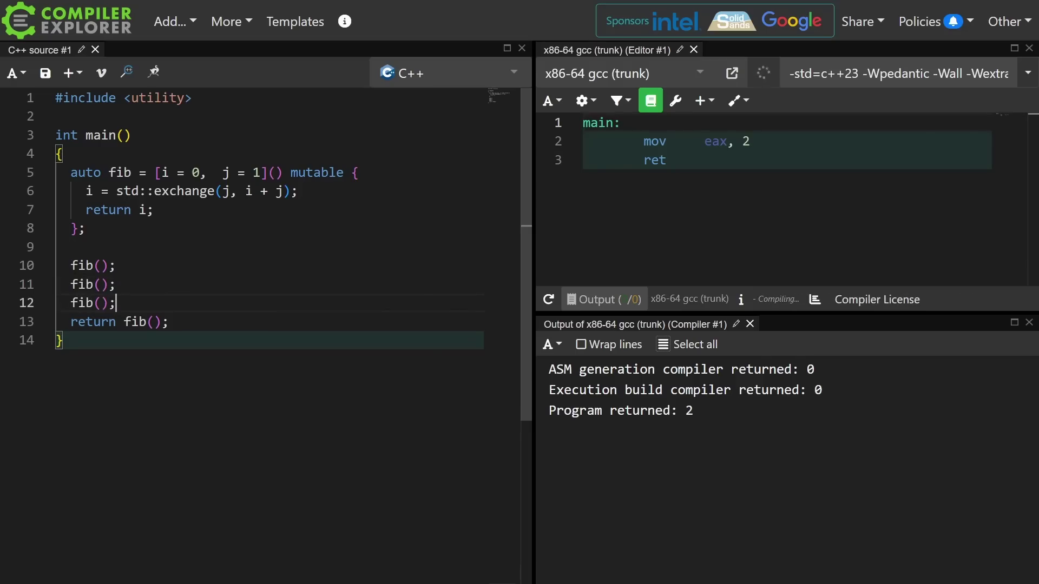
key("Return")
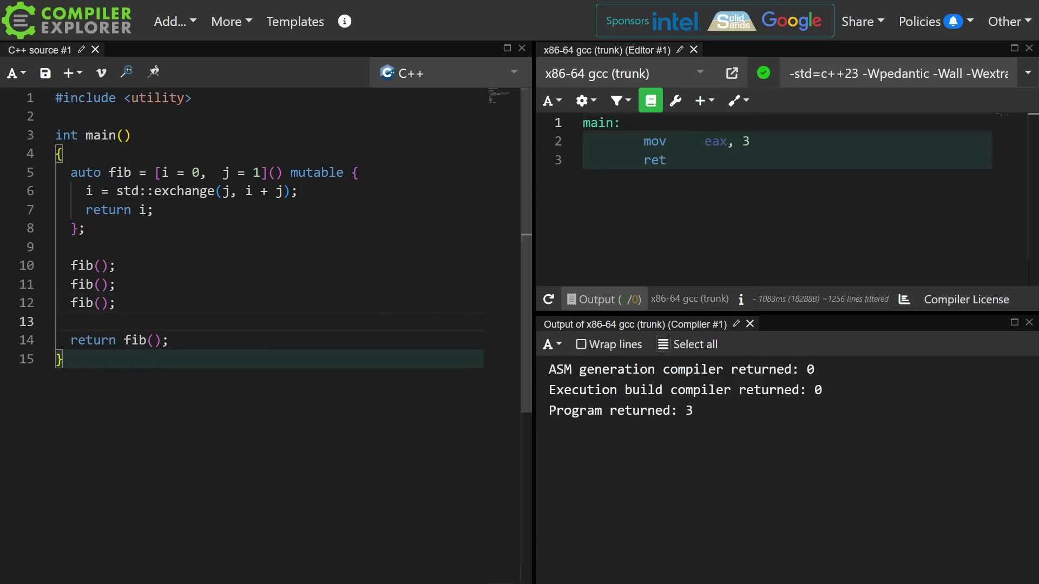
type("fib();")
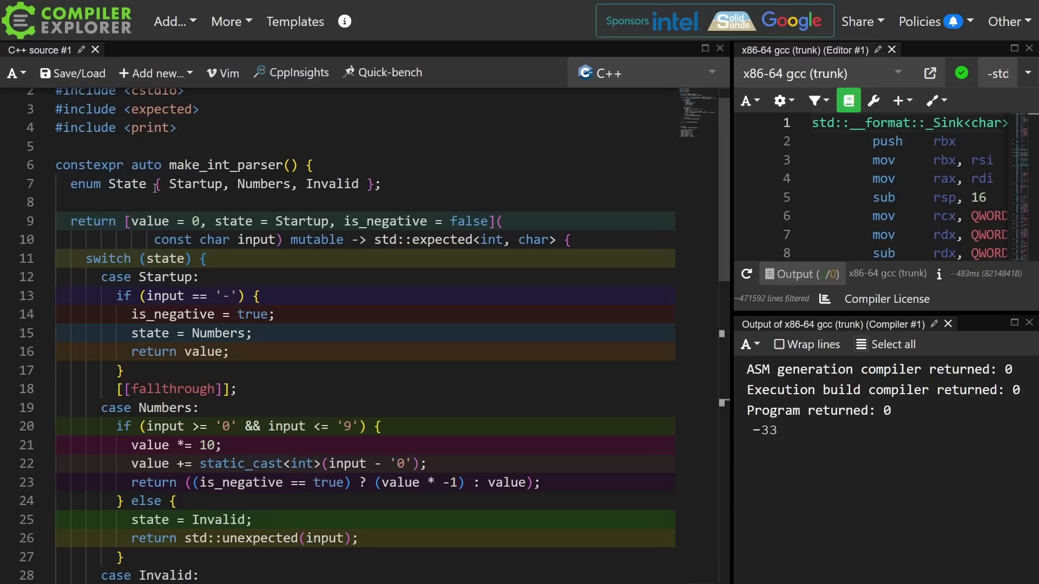
Highlight make_int_parser, the State enum, and the value, state and is_negative captures
double_click(197, 165)
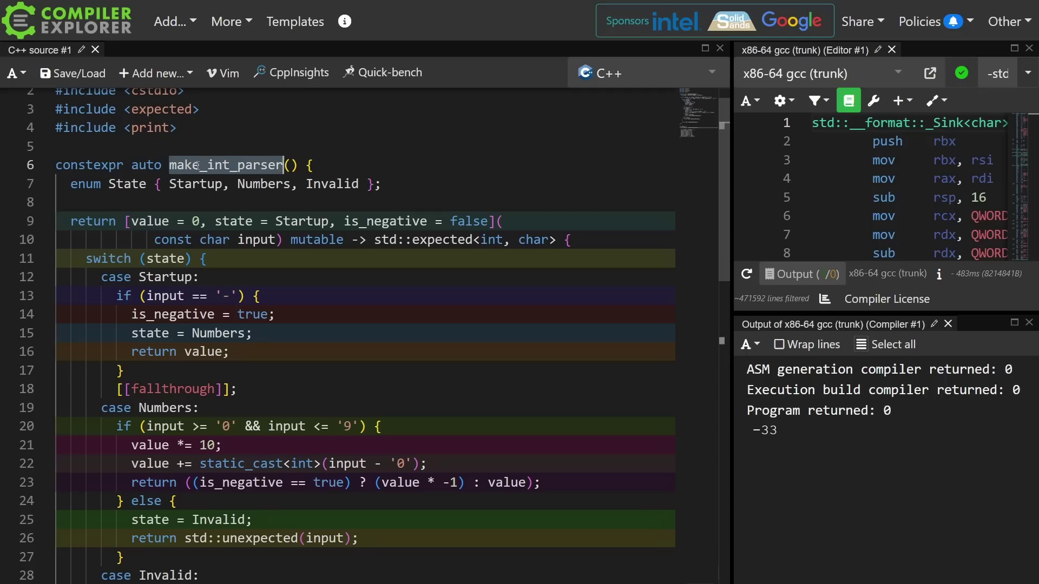
double_click(135, 184)
left_click(148, 220)
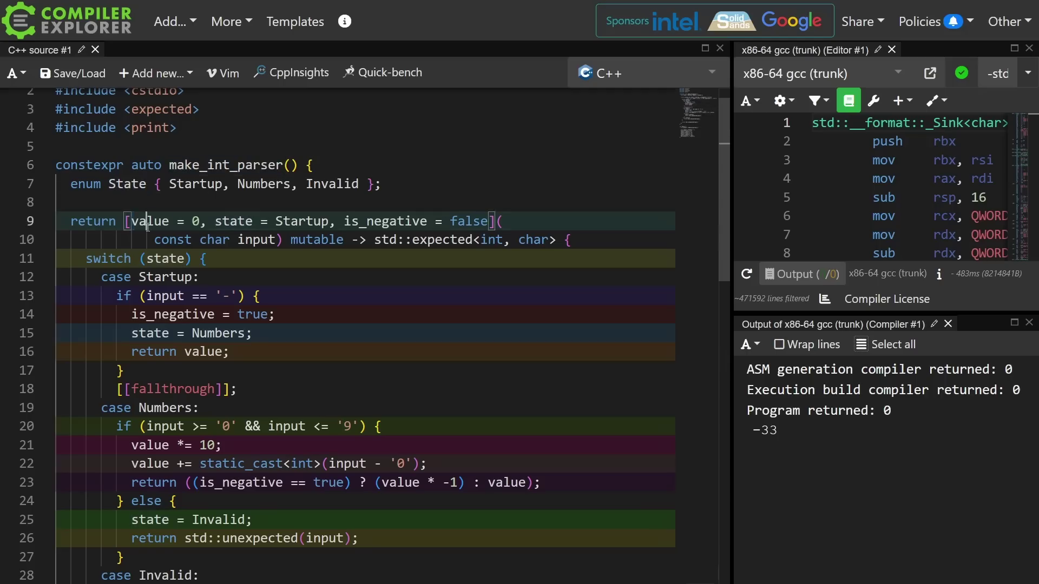
double_click(147, 221)
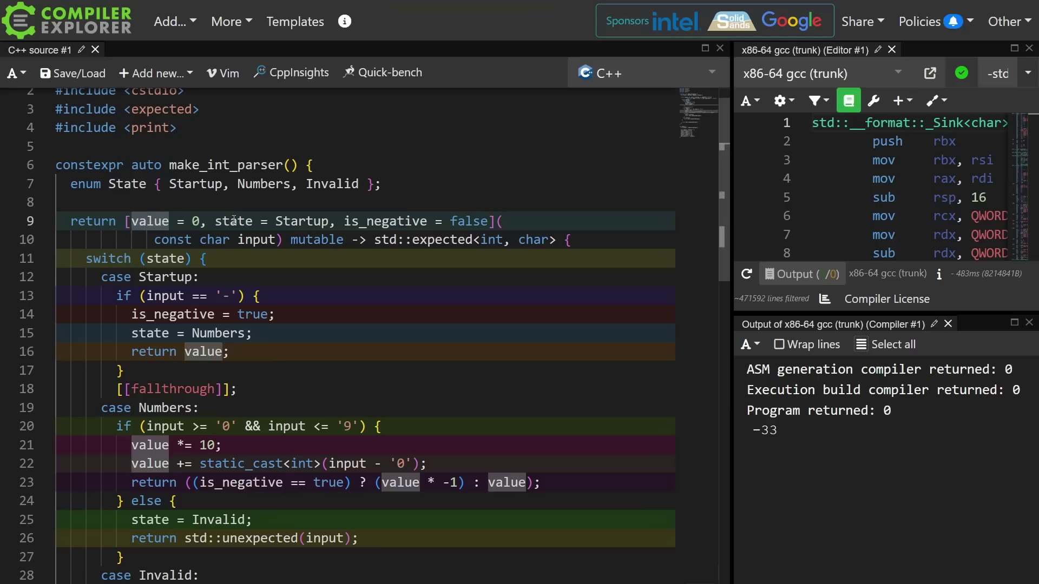
double_click(234, 221)
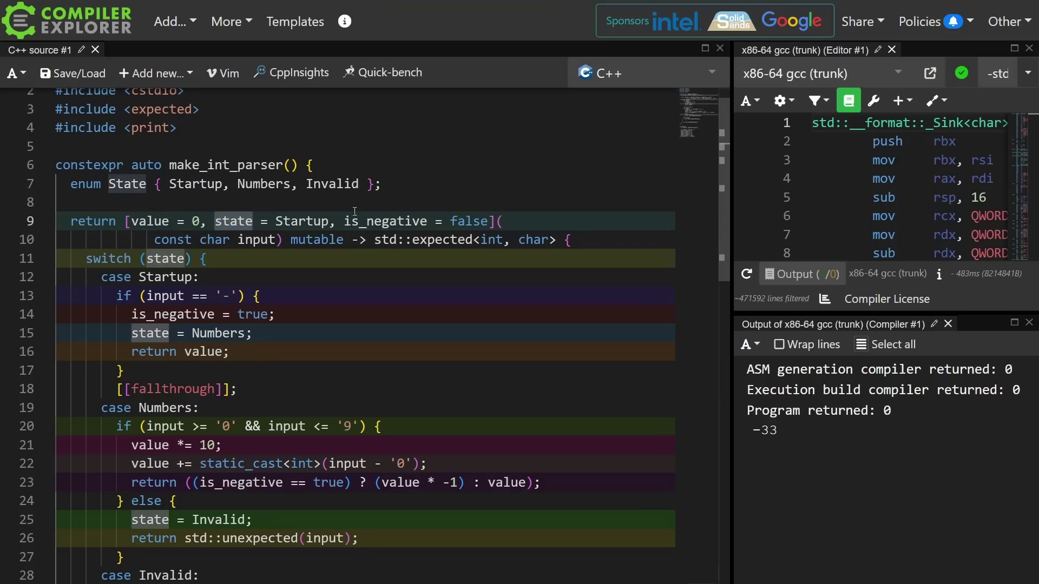
double_click(394, 221)
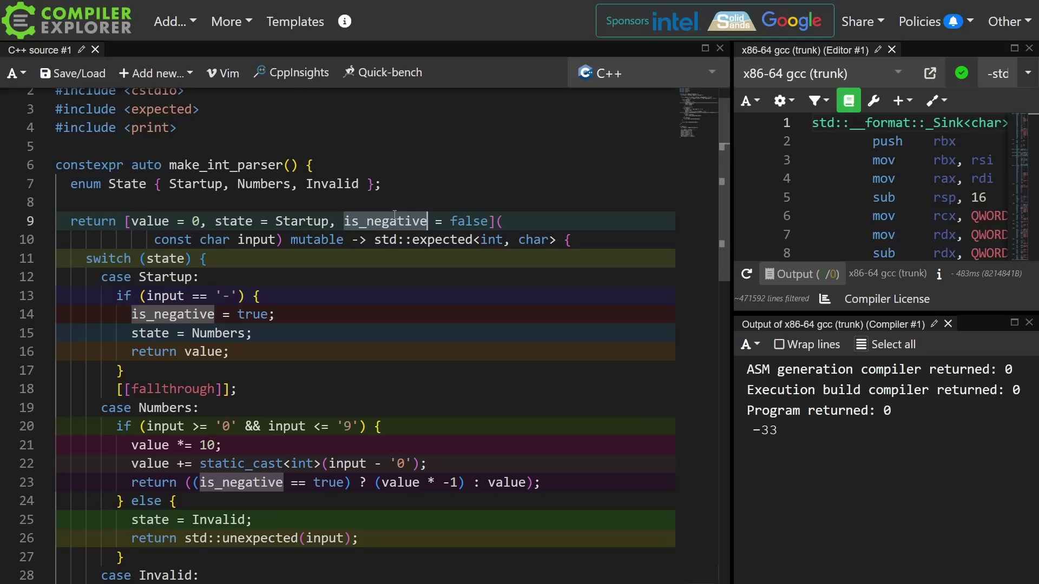
double_click(233, 221)
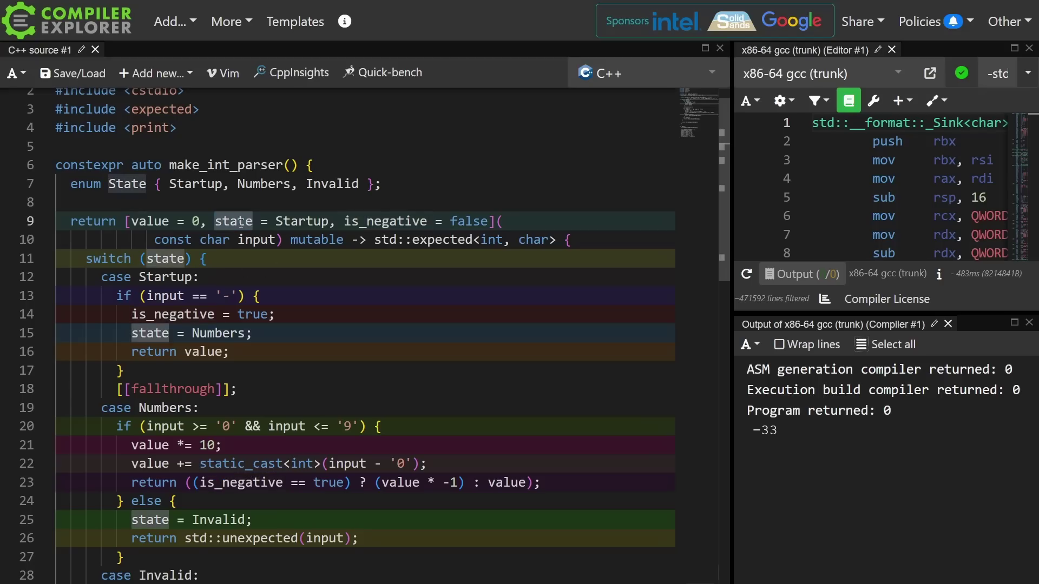
Highlight the switch logic: state, Startup, input, minus-sign handling, the Numbers transition and returned value
double_click(164, 259)
double_click(162, 277)
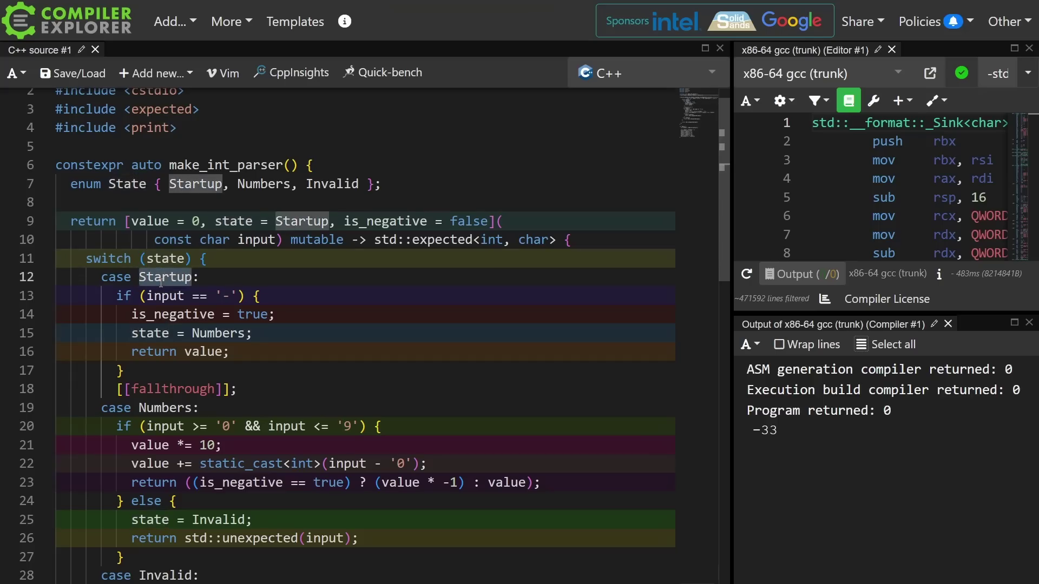
double_click(163, 297)
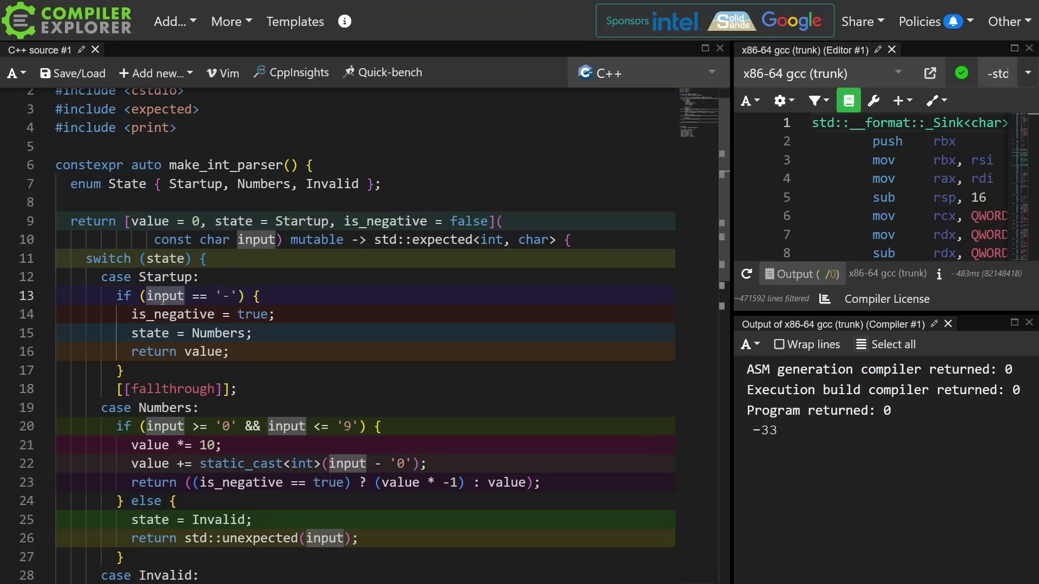
double_click(166, 315)
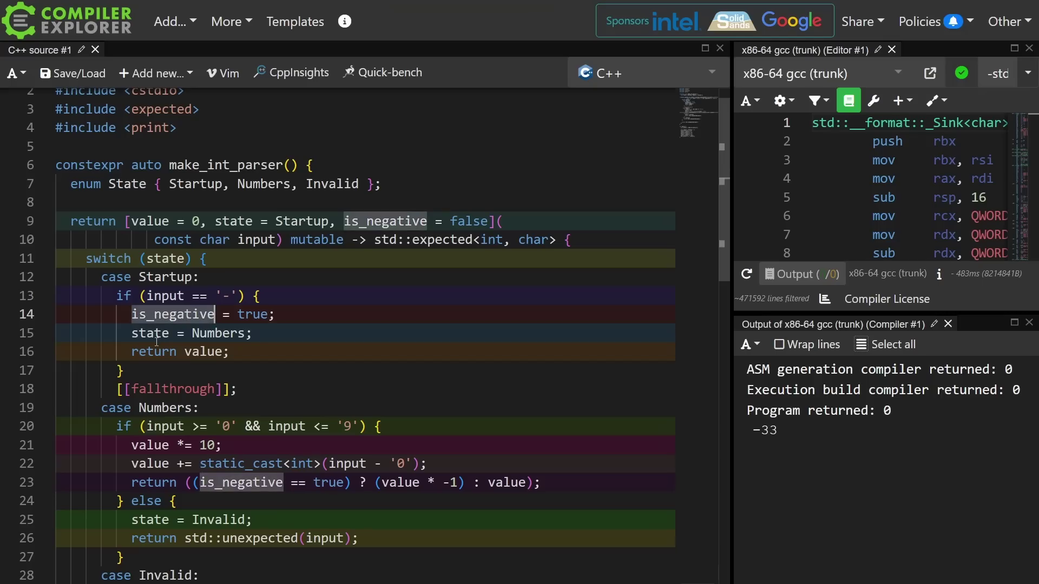
double_click(157, 335)
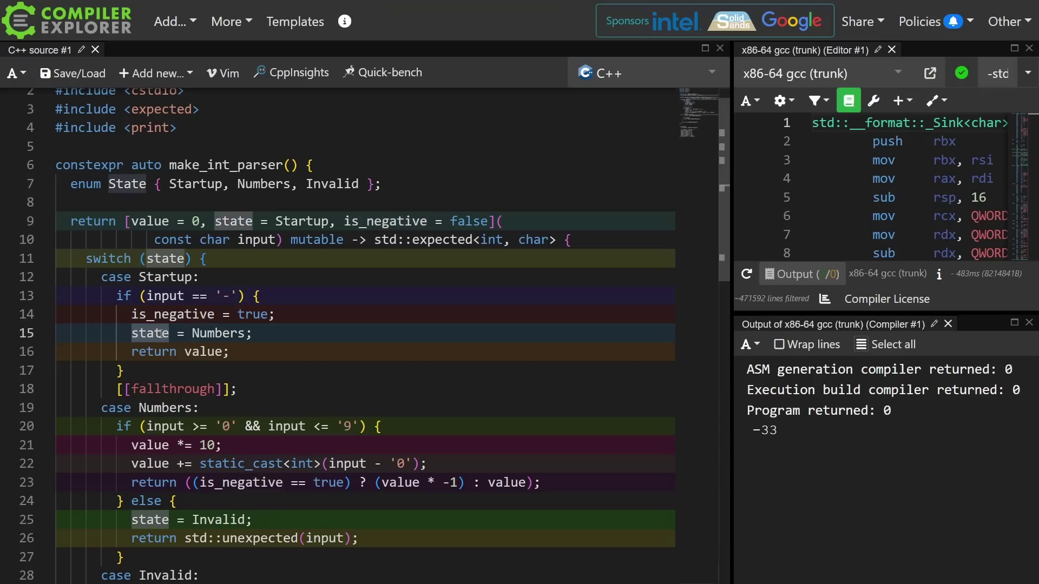
double_click(203, 352)
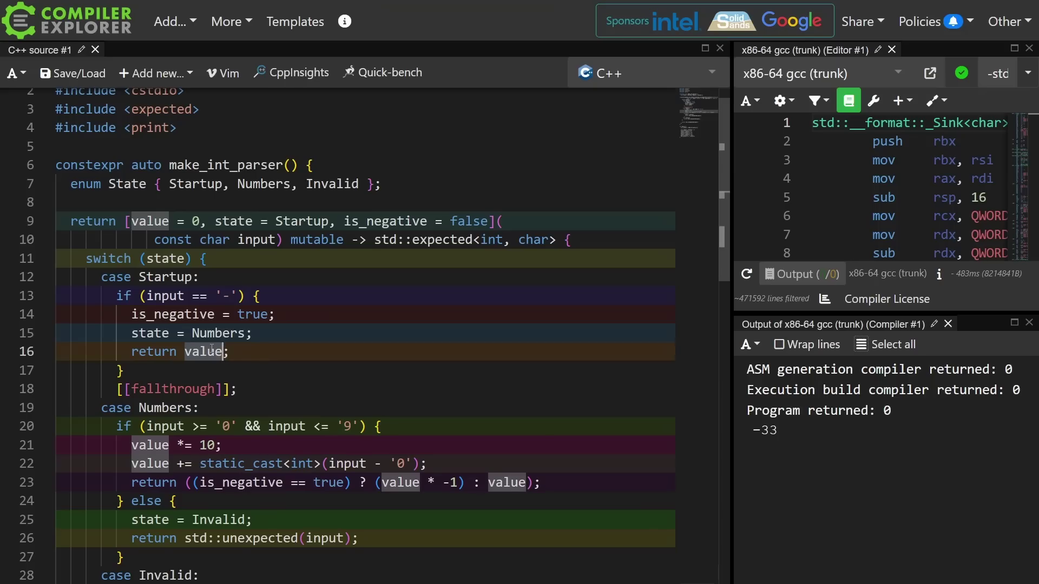
scroll(228, 352, "down", 1)
left_click_drag(118, 347, 238, 348)
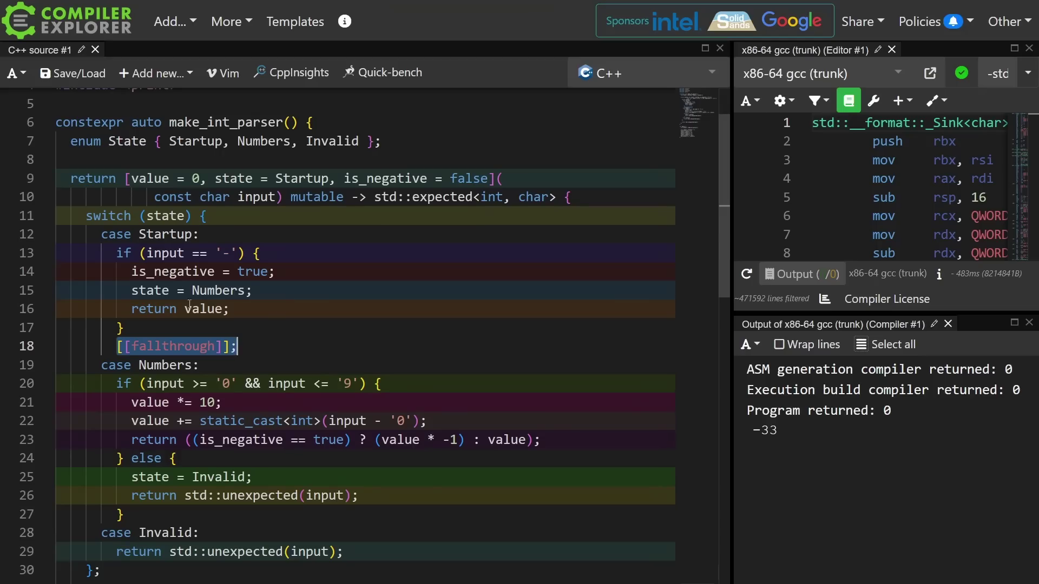
left_click(200, 272)
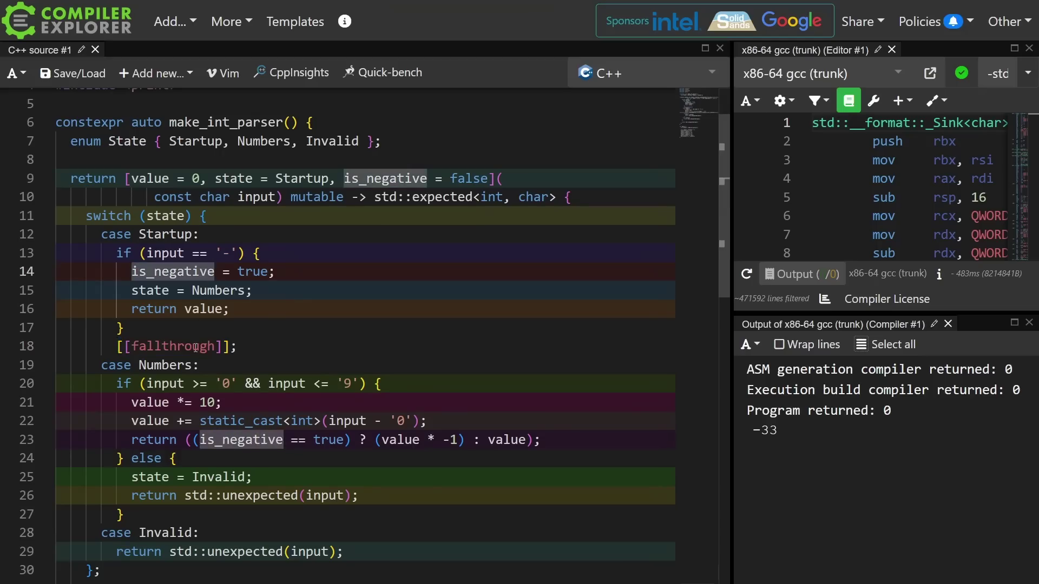
left_click(204, 308)
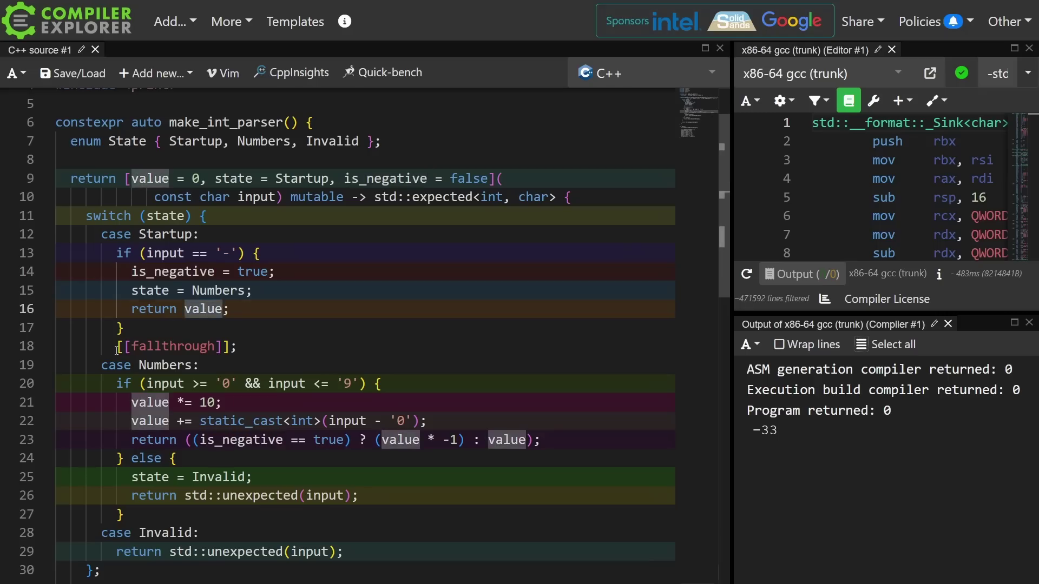
left_click_drag(118, 347, 237, 347)
scroll(237, 347, "down", 1)
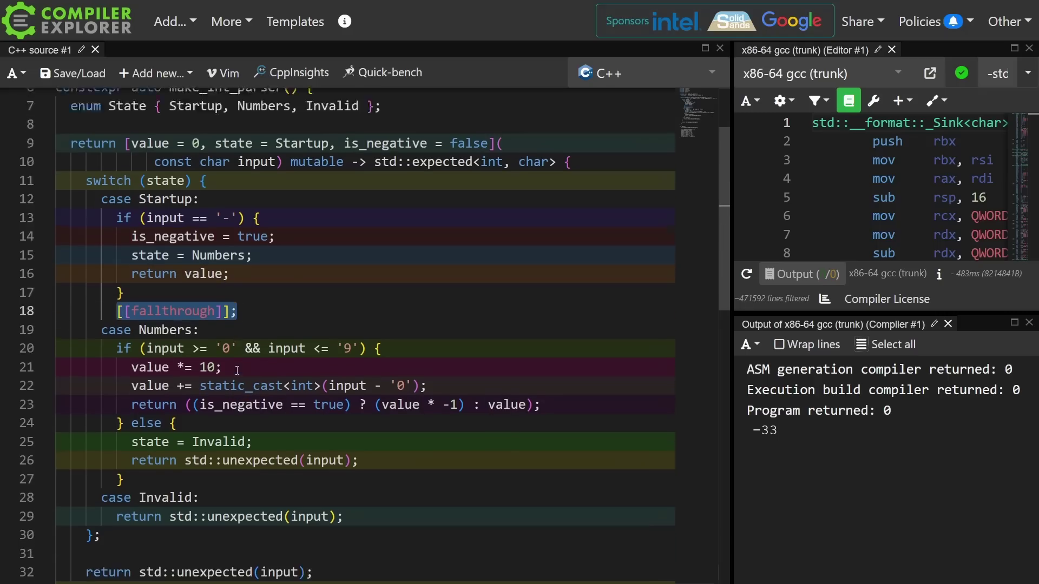
scroll(237, 370, "down", 1)
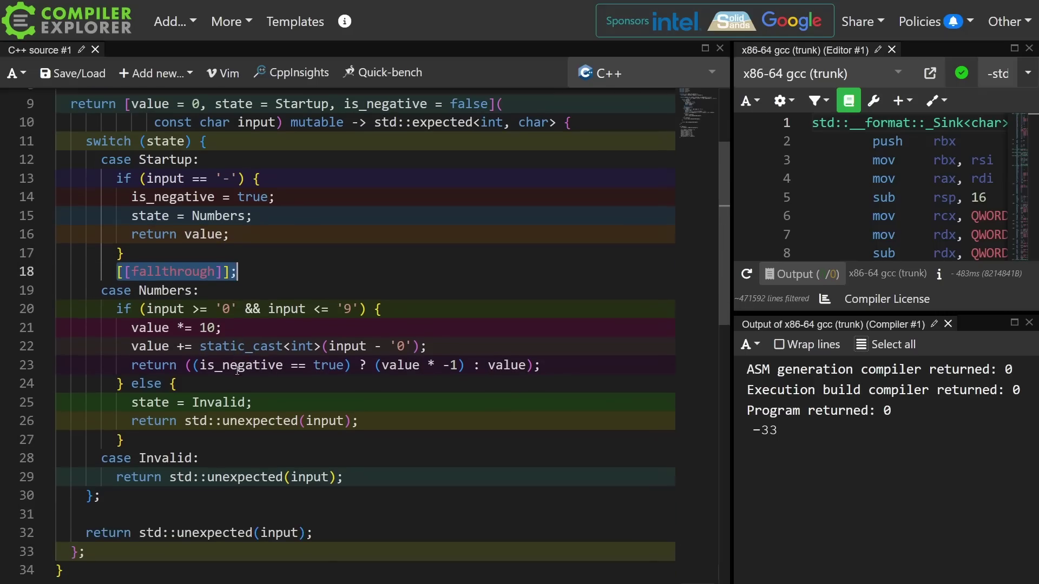
left_click(150, 311)
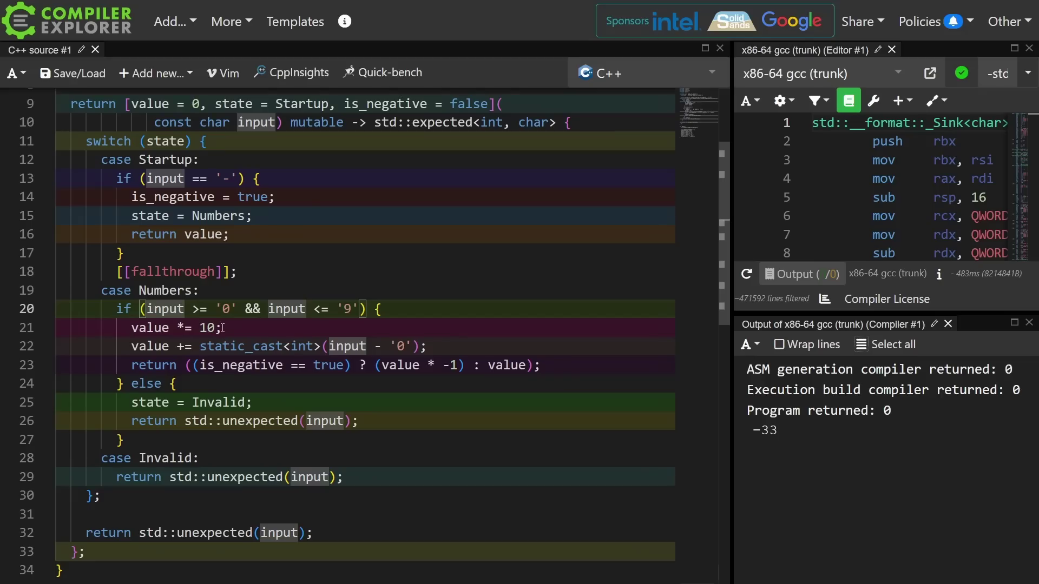
left_click_drag(223, 327, 177, 328)
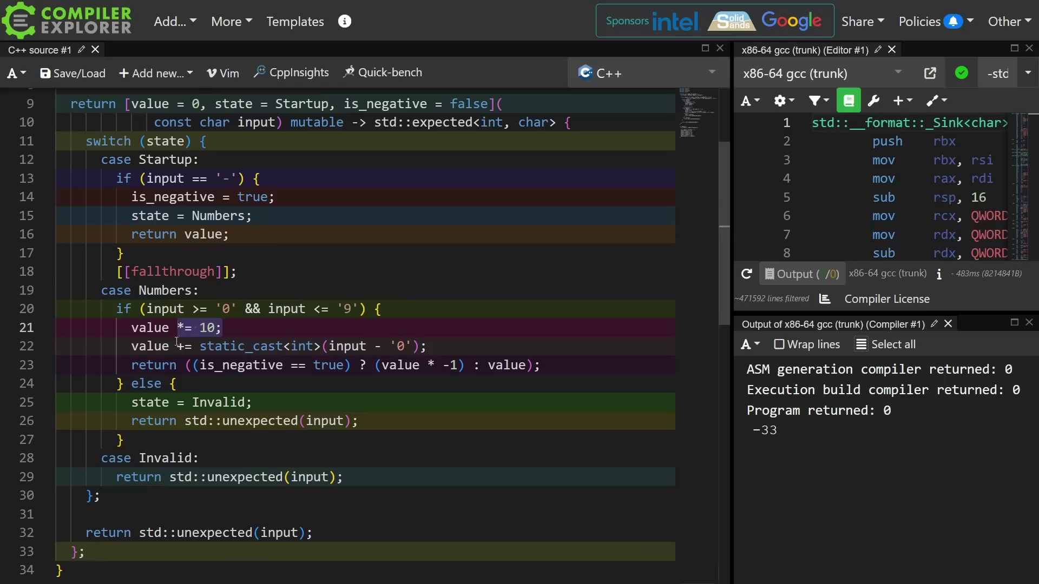
left_click(176, 346)
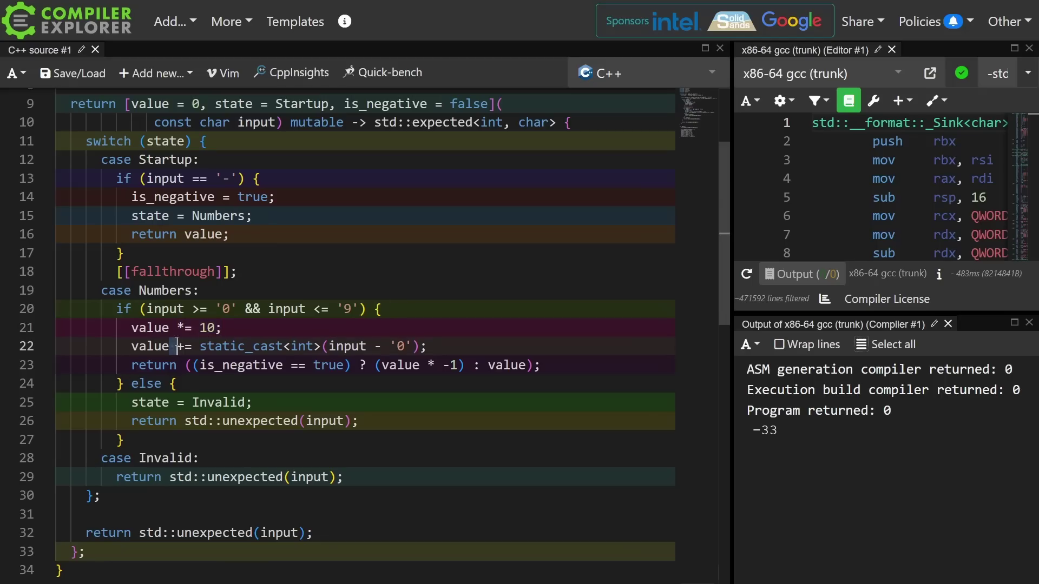
left_click(255, 365)
double_click(255, 365)
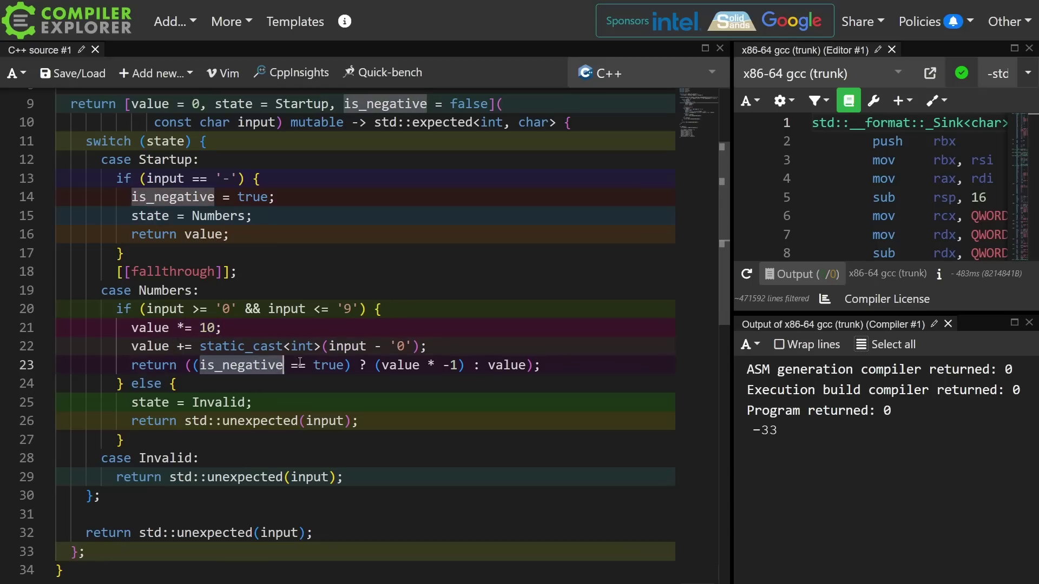
double_click(403, 365)
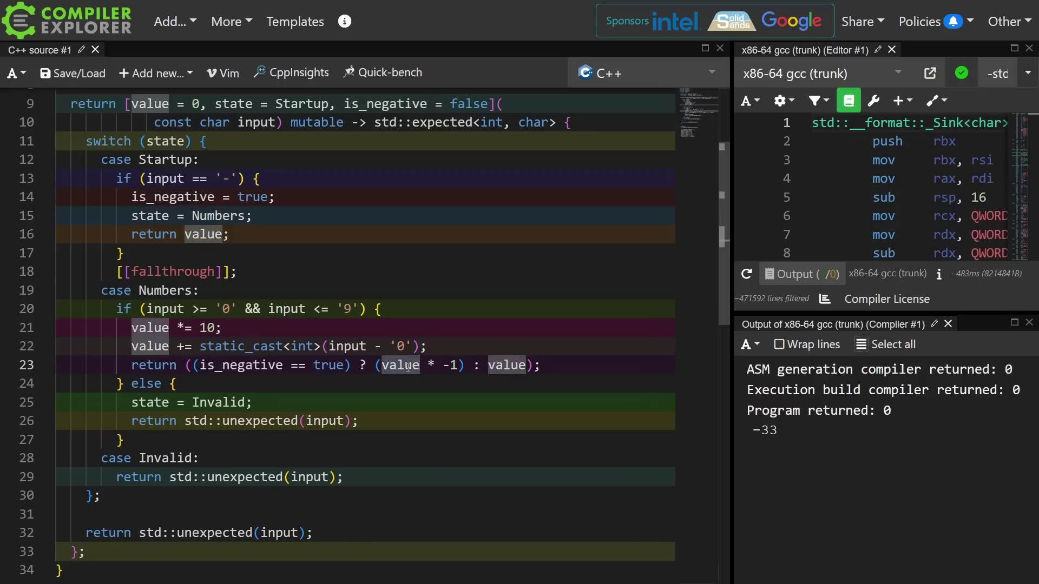
double_click(502, 364)
scroll(365, 324, "down", 2)
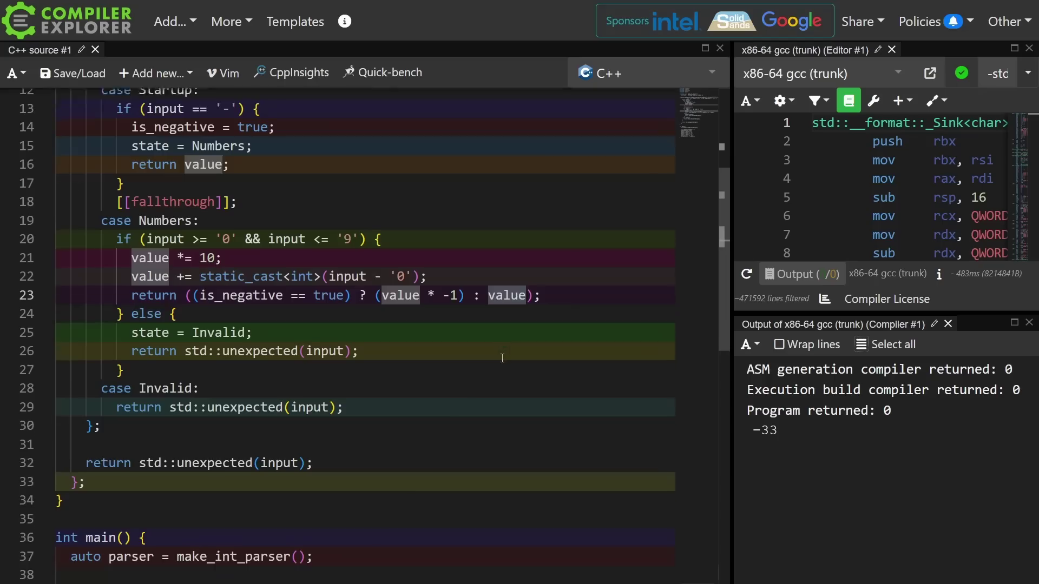
scroll(366, 325, "down", 1)
left_click_drag(119, 295, 179, 295)
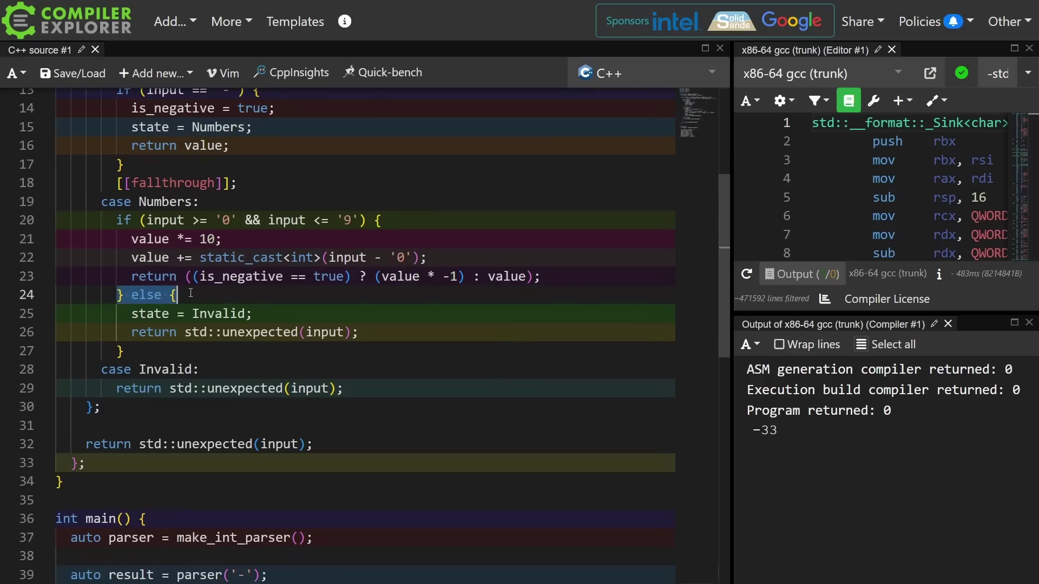
left_click_drag(127, 315, 250, 316)
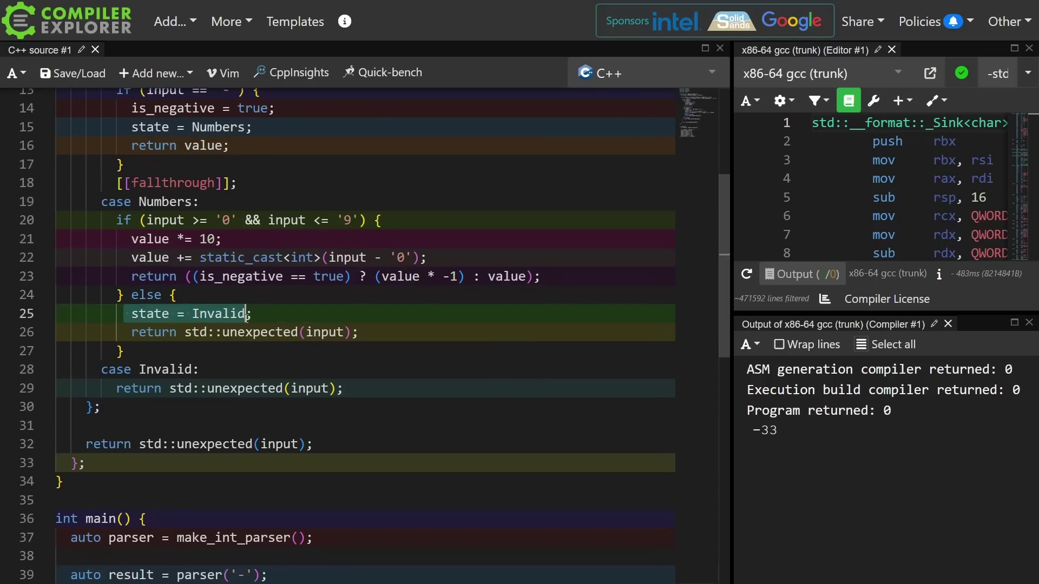
left_click(256, 305)
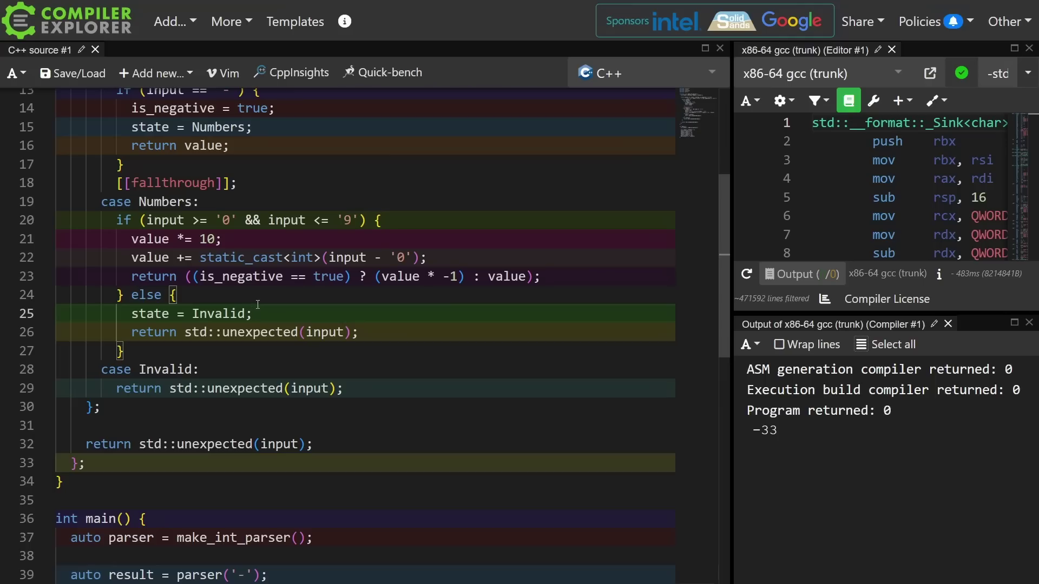
double_click(324, 333)
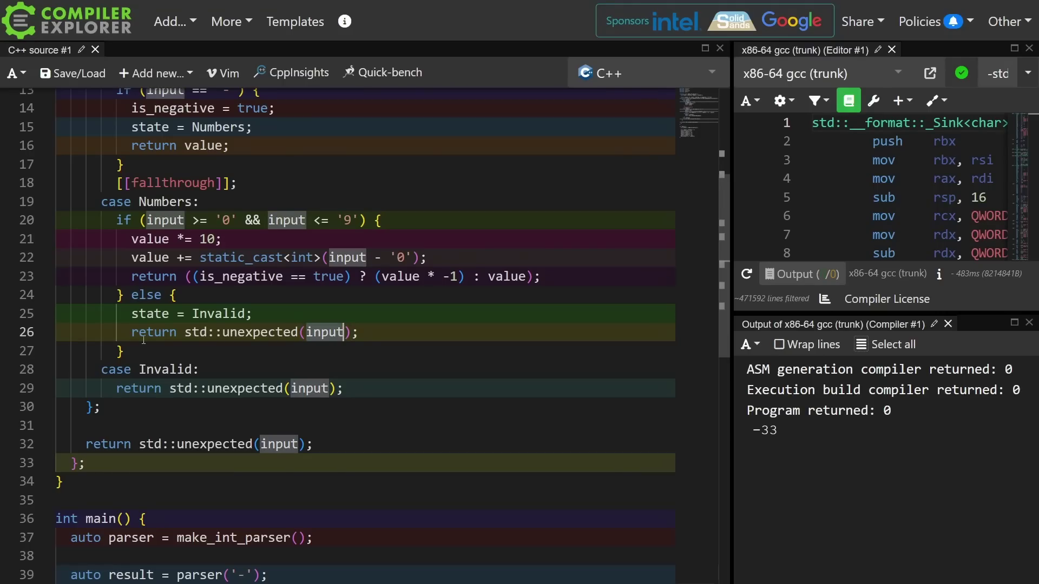
left_click(125, 204)
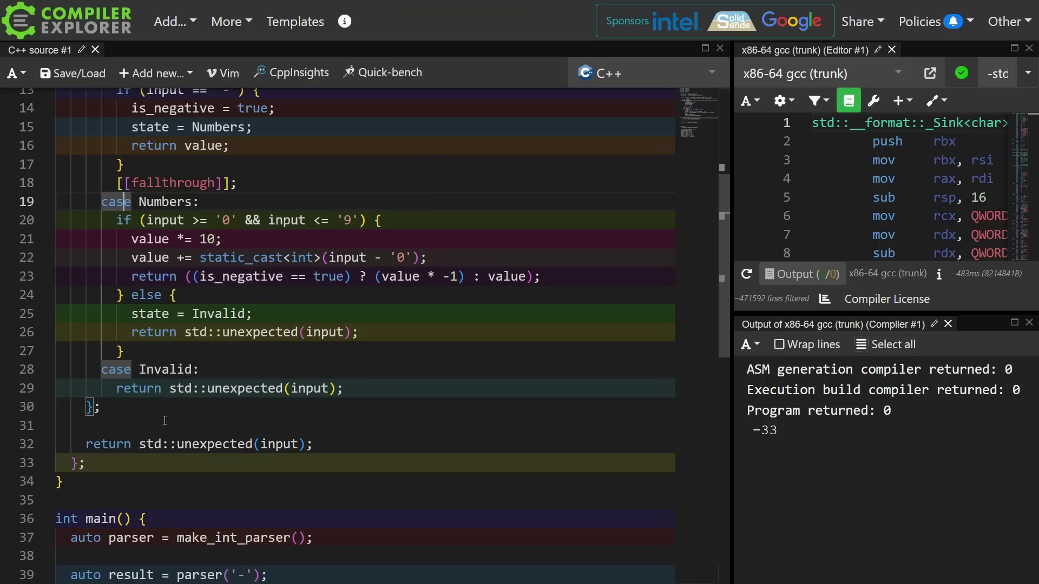
left_click_drag(85, 444, 314, 444)
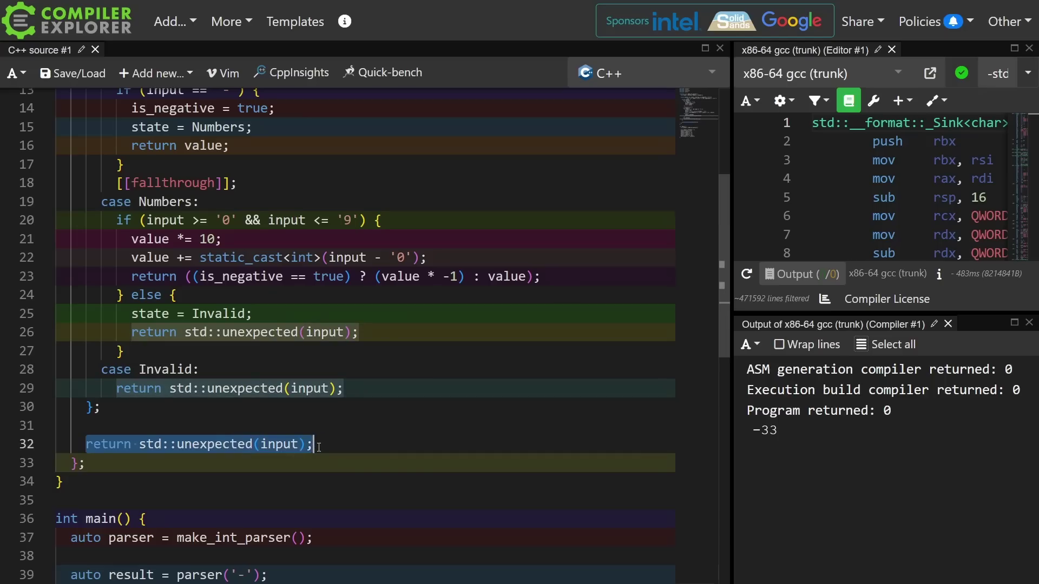
left_click(144, 444)
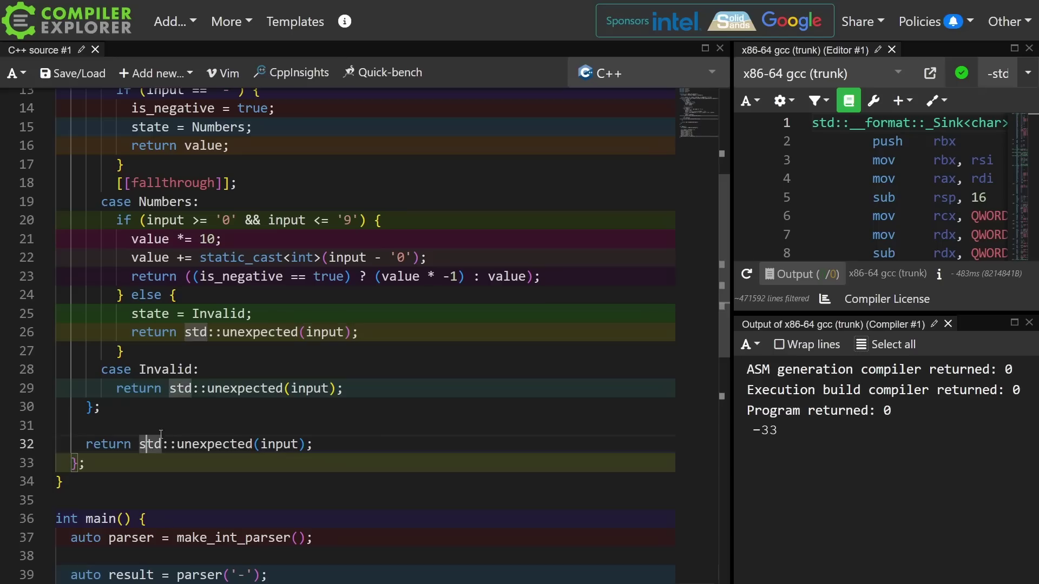
left_click(161, 430)
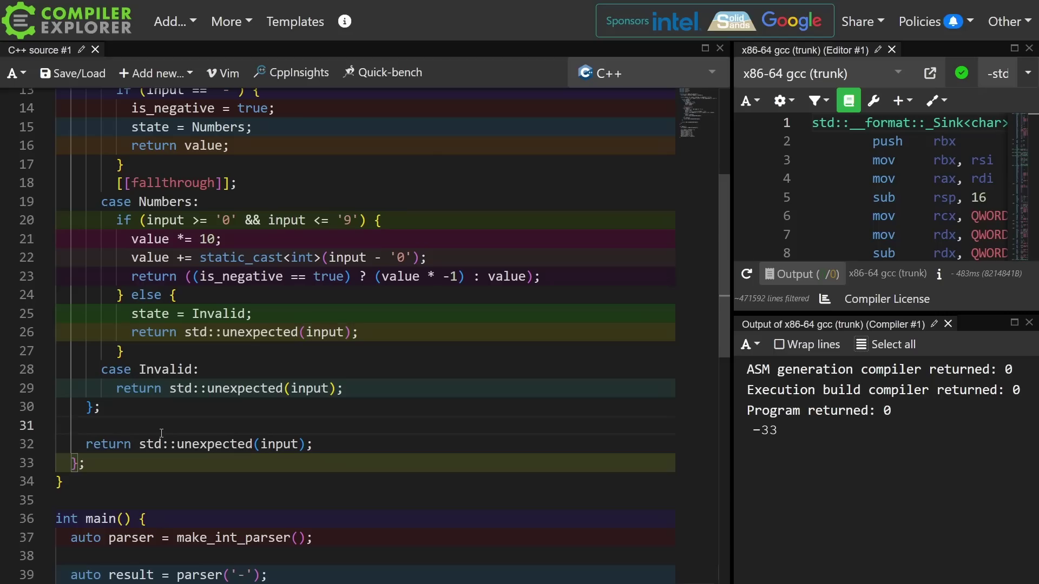
scroll(160, 433, "down", 2)
scroll(161, 433, "down", 3)
scroll(161, 433, "down", 1)
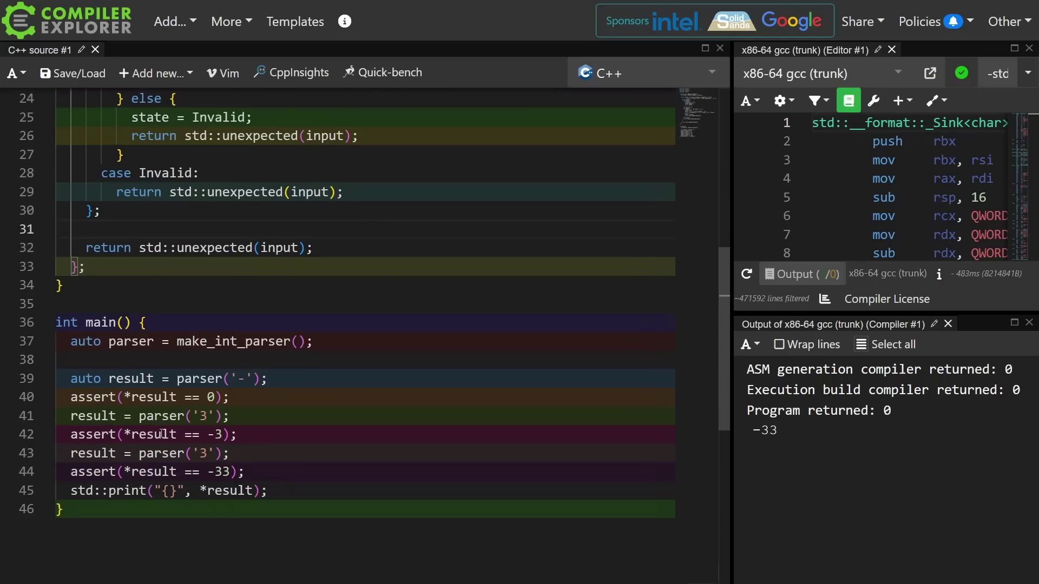
scroll(162, 433, "down", 2)
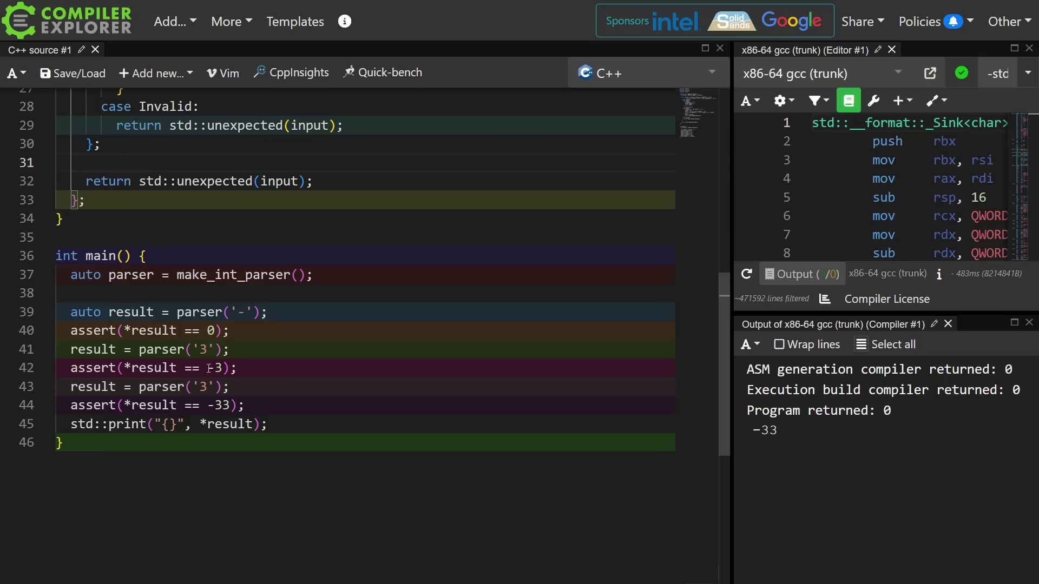
double_click(246, 280)
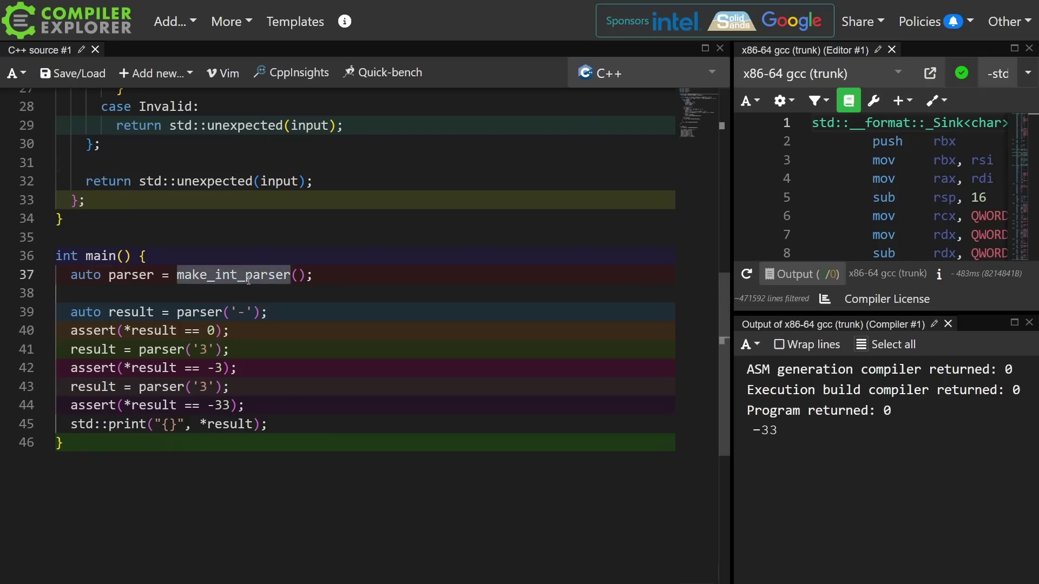
left_click(238, 313)
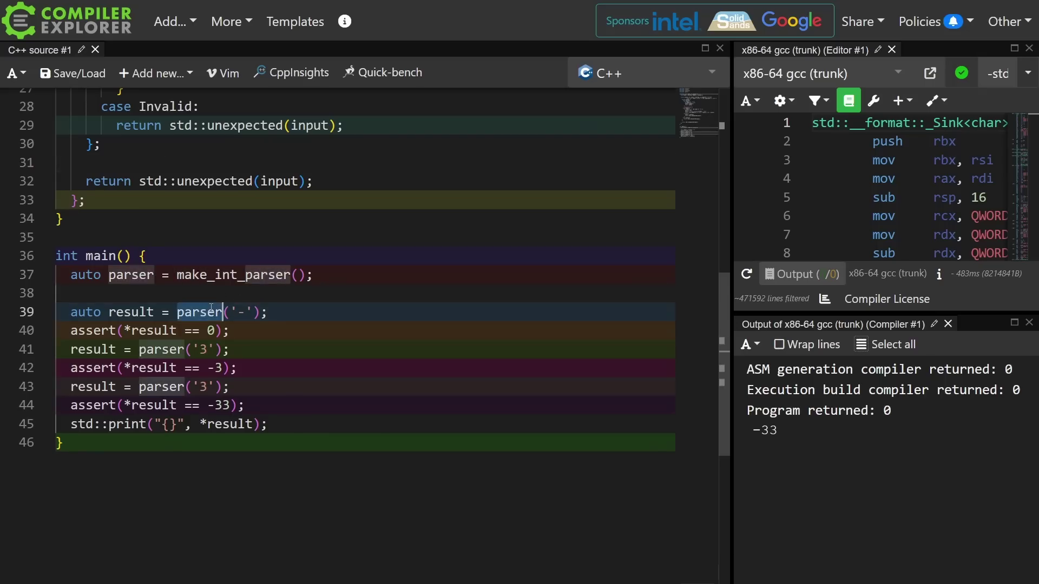
double_click(241, 313)
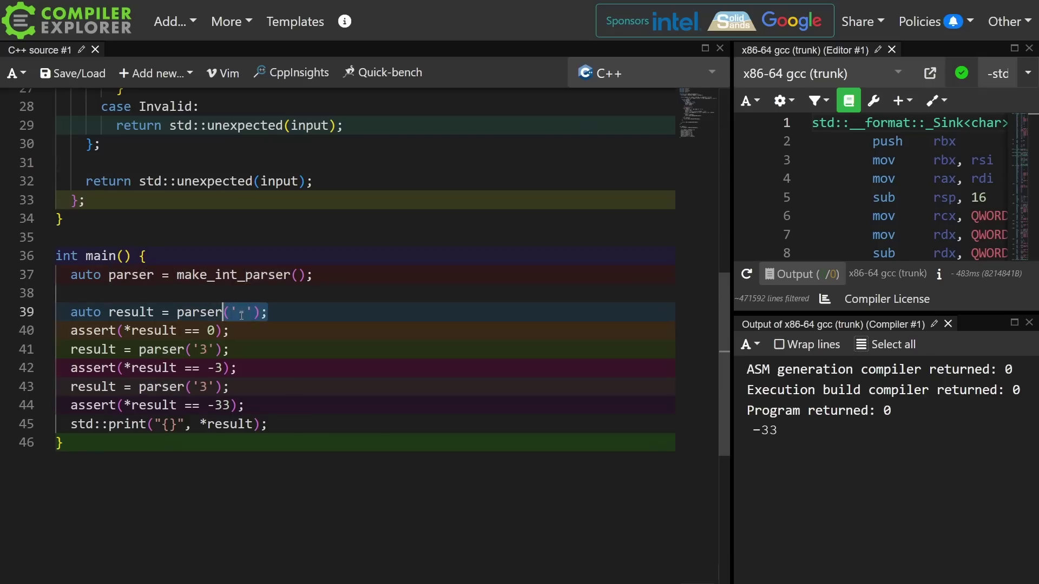
double_click(156, 331)
key("Home")
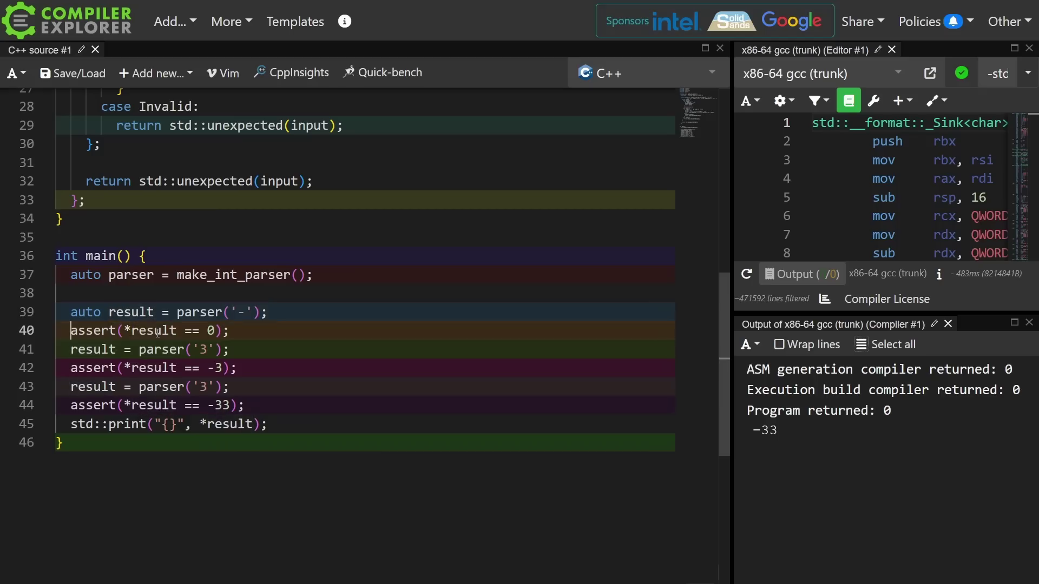
key("shift+Down")
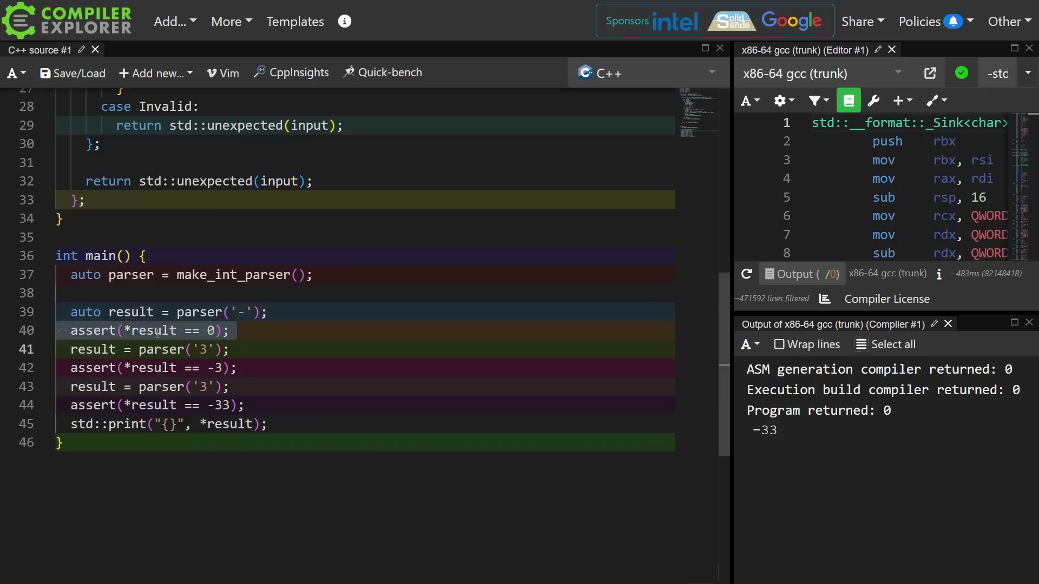
key("Down")
key("Up")
key("shift+Down")
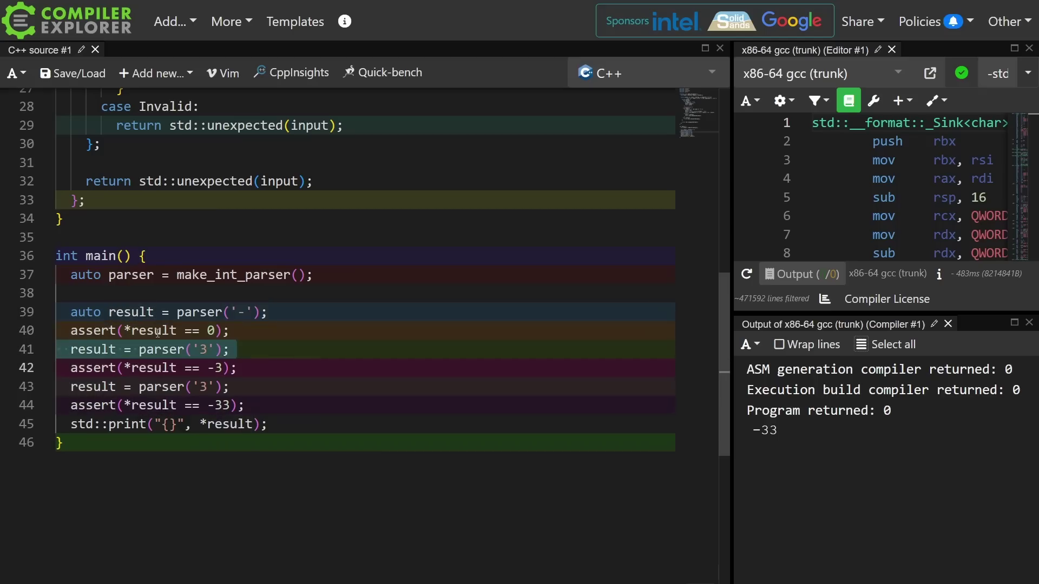
key("Down")
key("Up")
key("shift+Down")
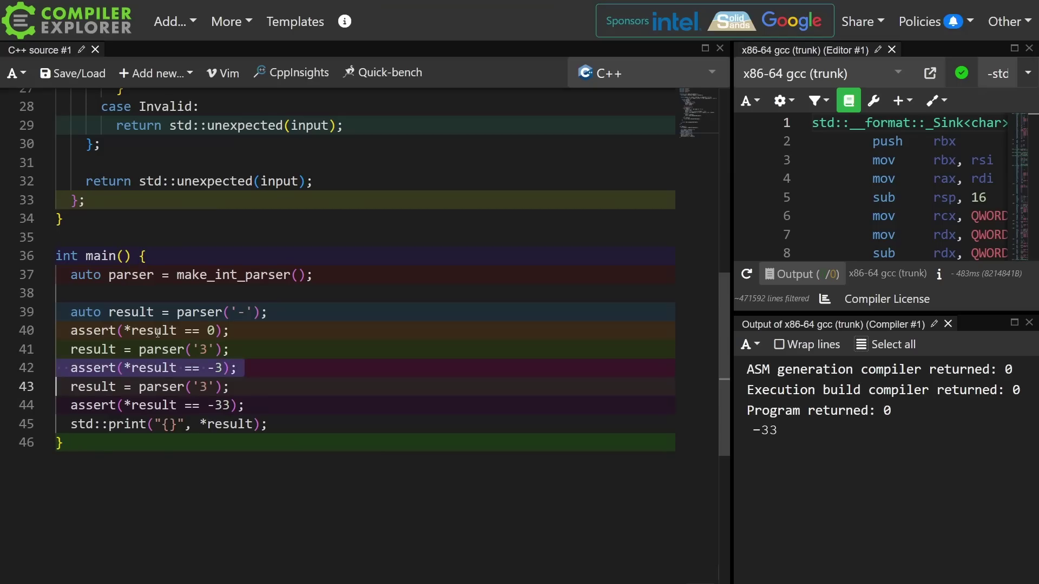
key("Down")
key("Up")
key("shift+Down")
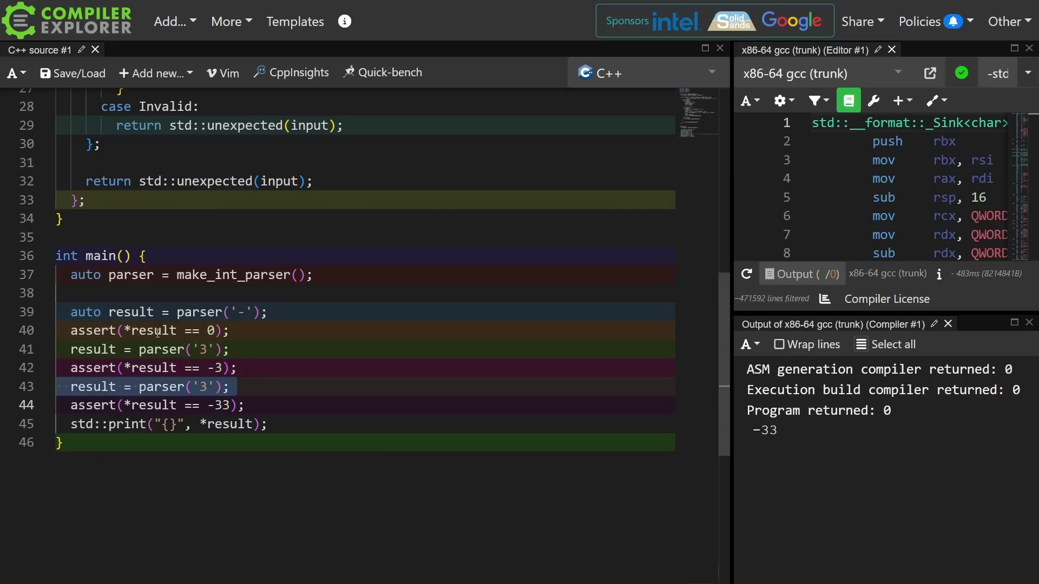
key("Down")
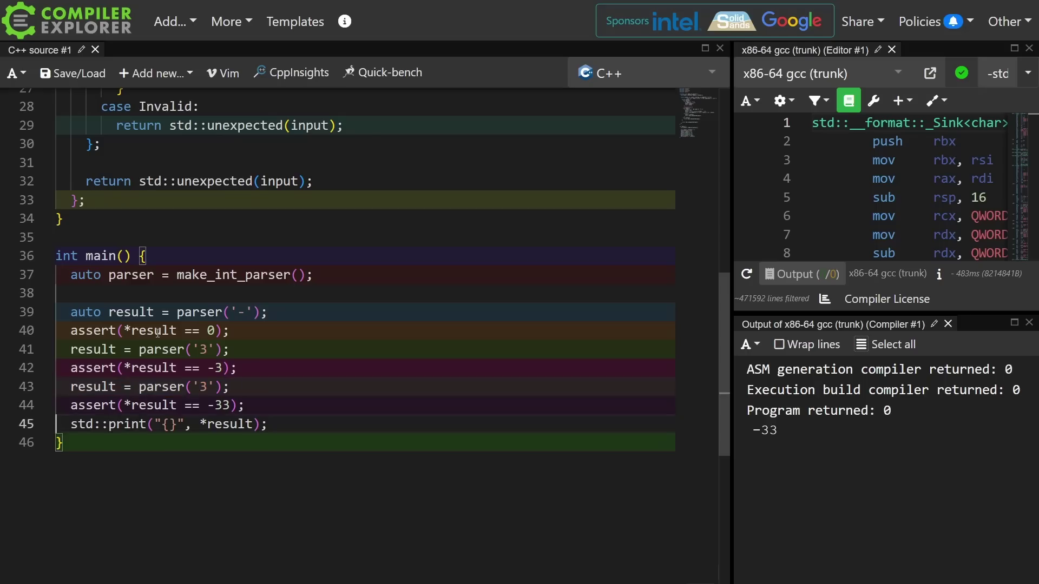
key("Up")
key("shift+Down")
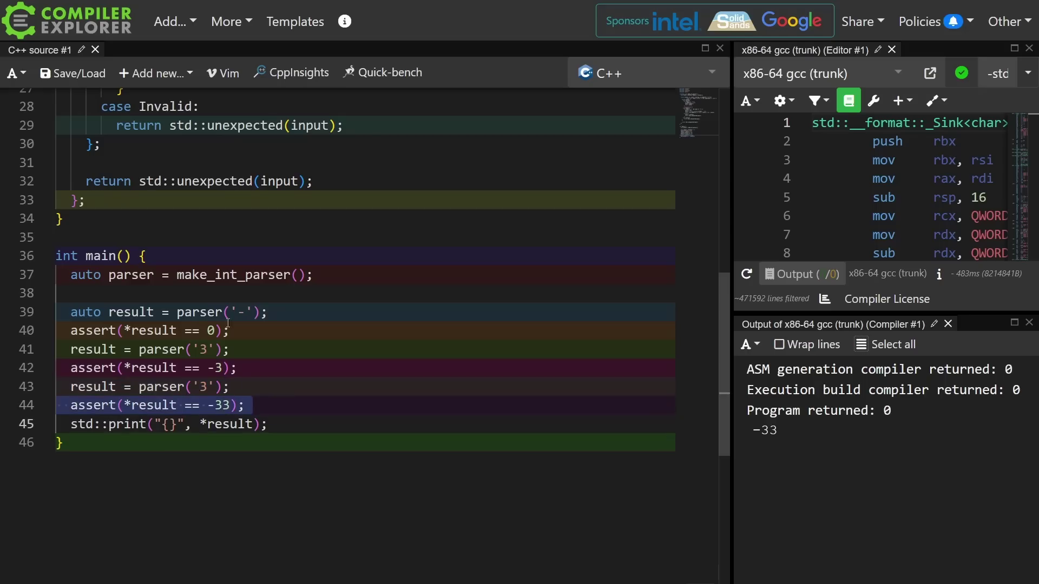
Change line 43's input from '3' to '2' and line 44's expected value from -33 to -32
left_click(209, 387)
key("BackSpace")
type("2")
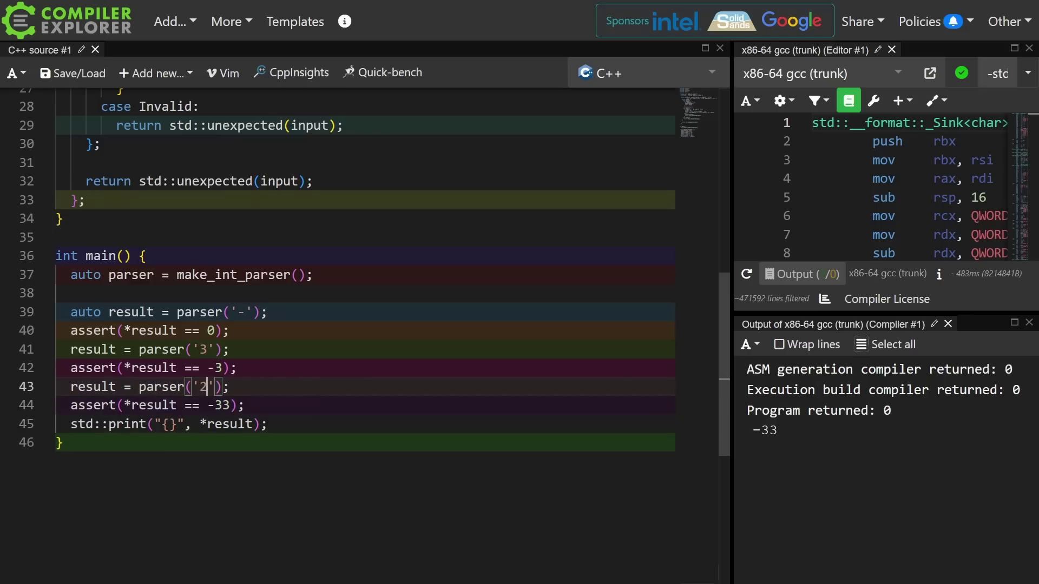
key("Down")
key("Right")
key("Delete")
type("2")
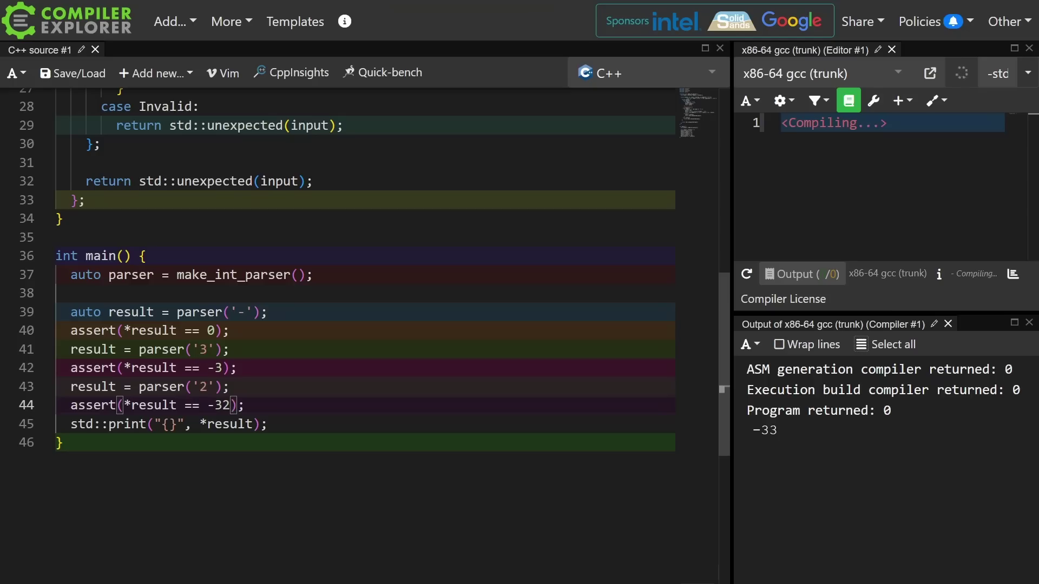